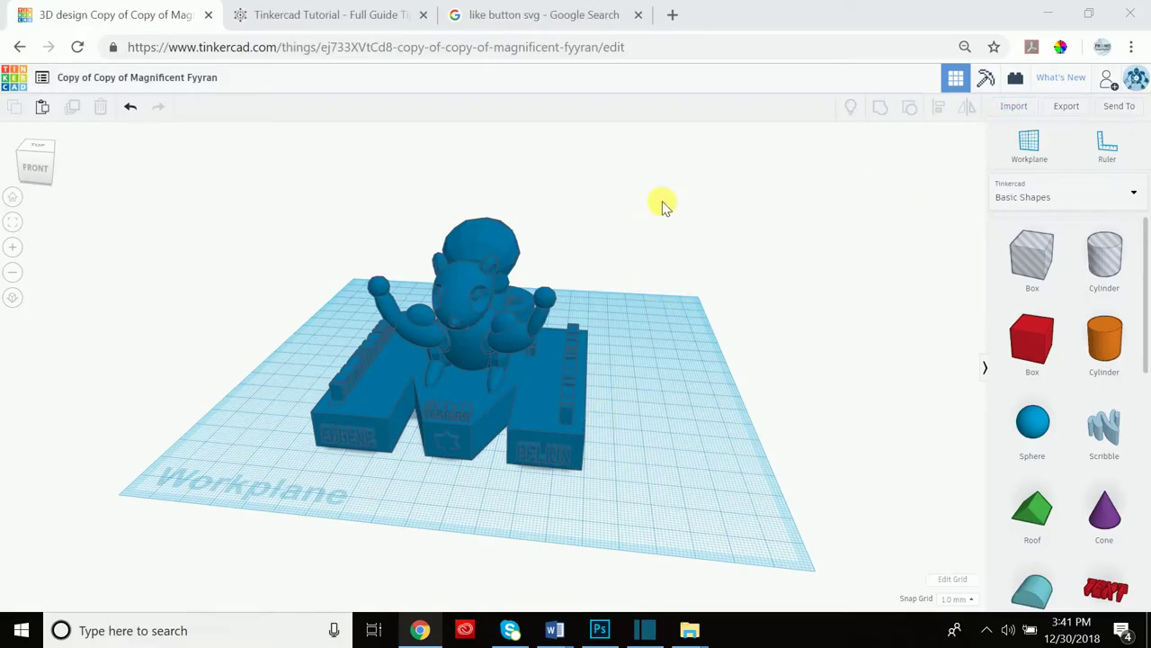
- Select the squirrel trophy, view it from above, and delete it
left_click(483, 323)
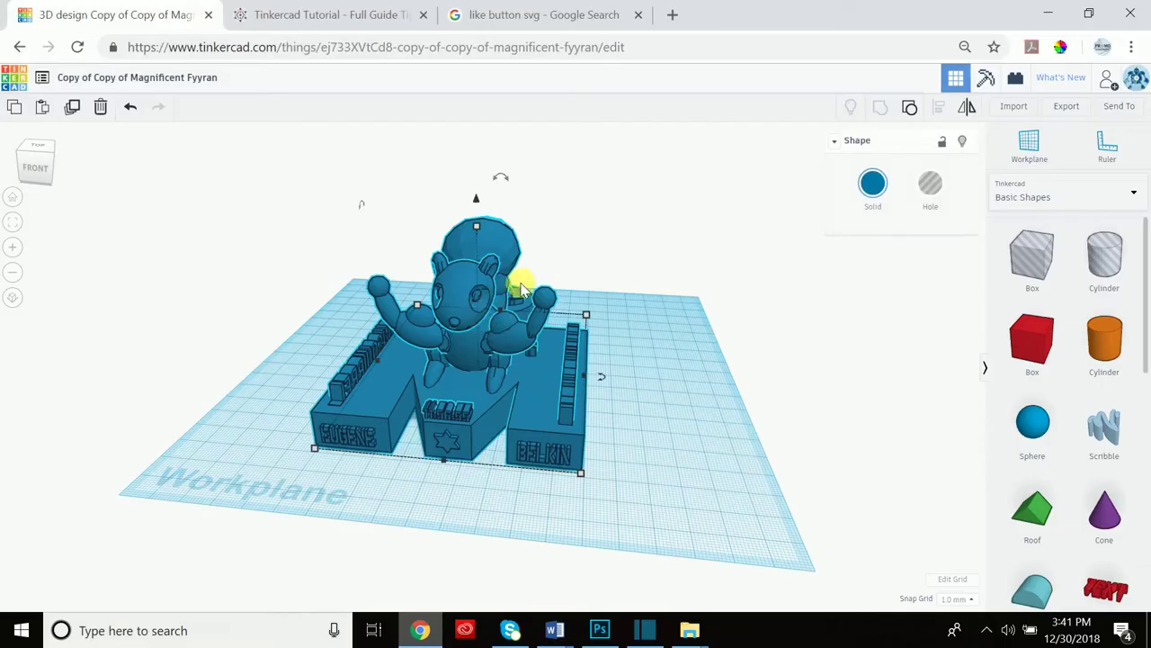
right_click_drag(652, 280, 643, 314)
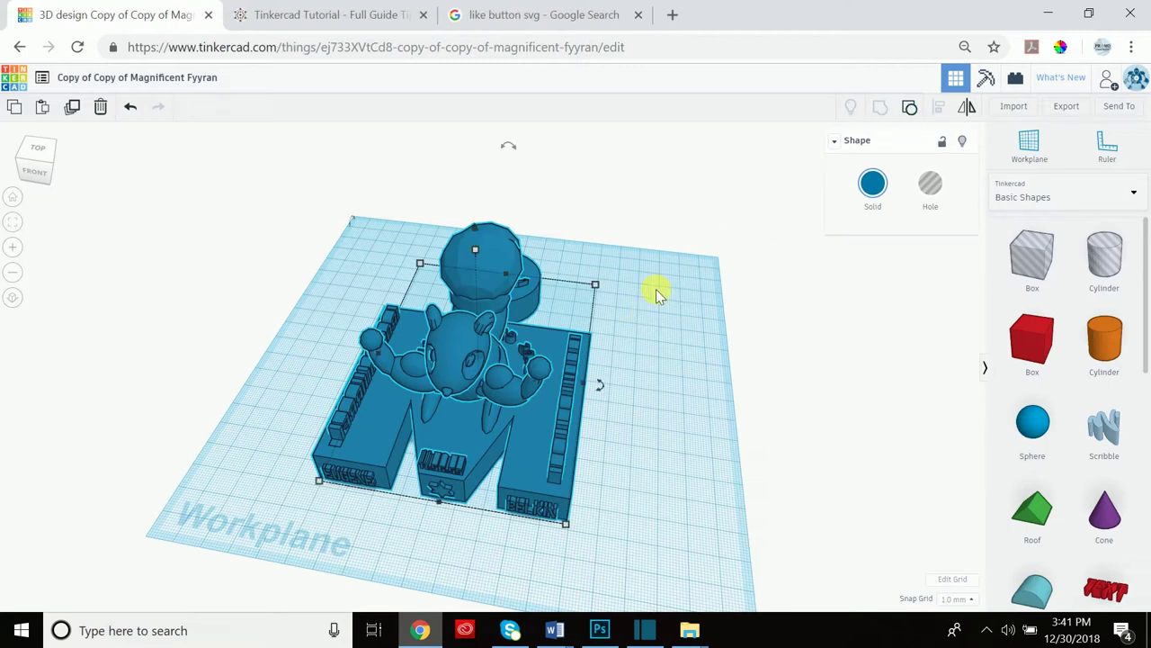
key("Delete")
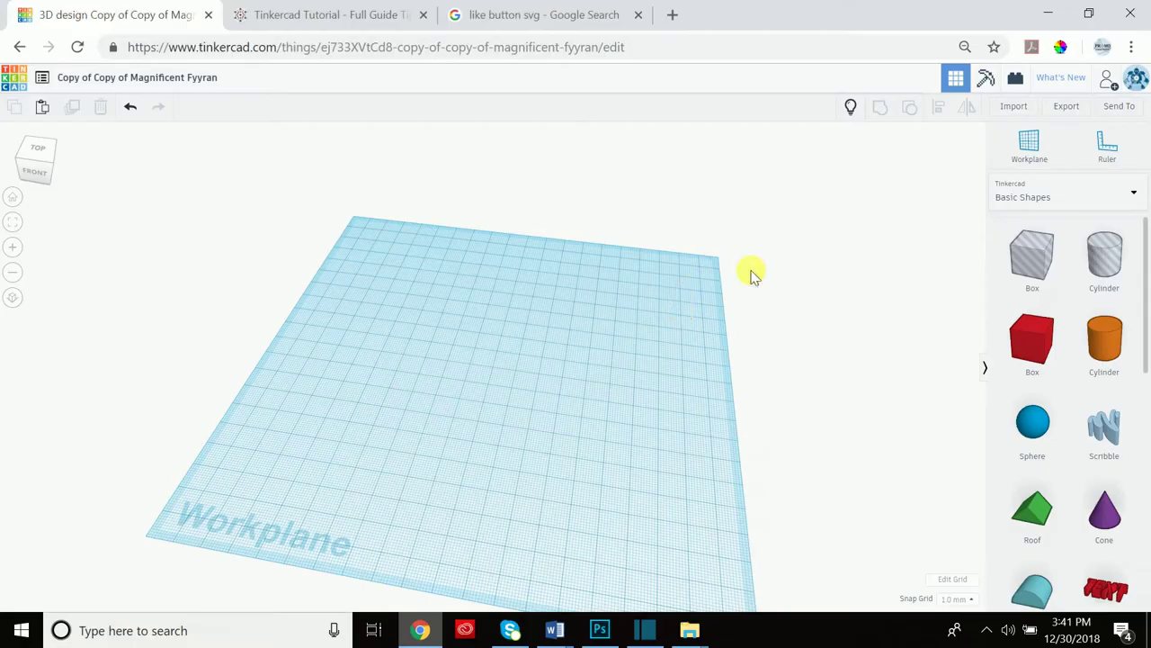
- Open the Tinkercad Tutorial page, scroll past the shortcuts, and highlight 'Part 6 Coming Soon!'
left_click(288, 14)
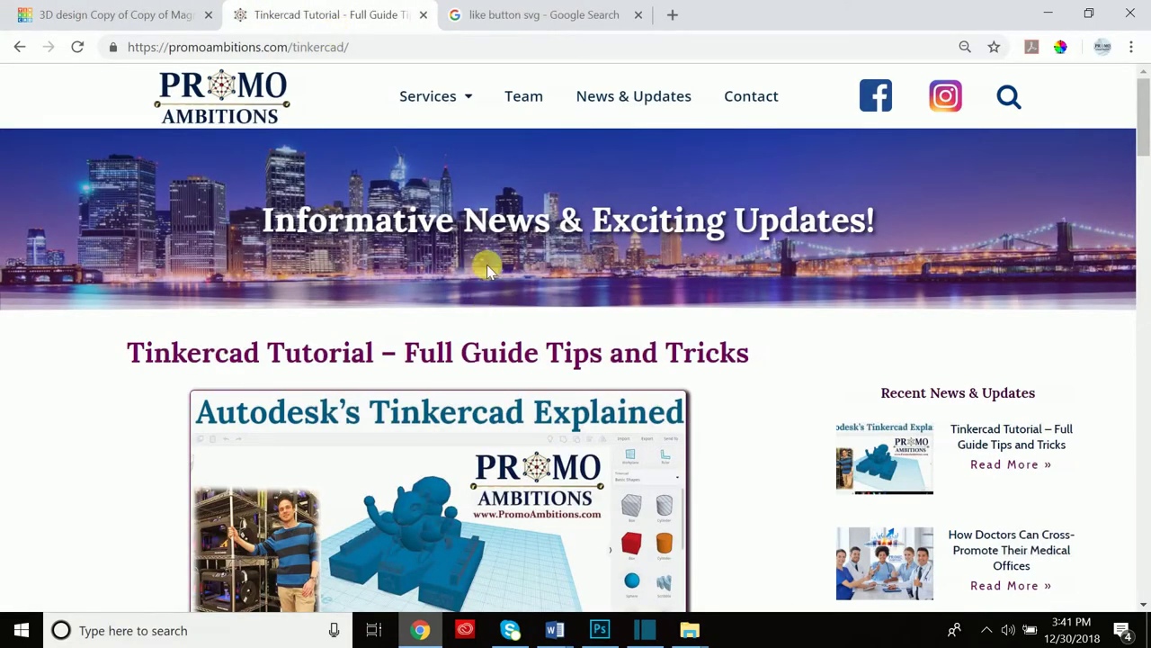
scroll(487, 266, "down", 15)
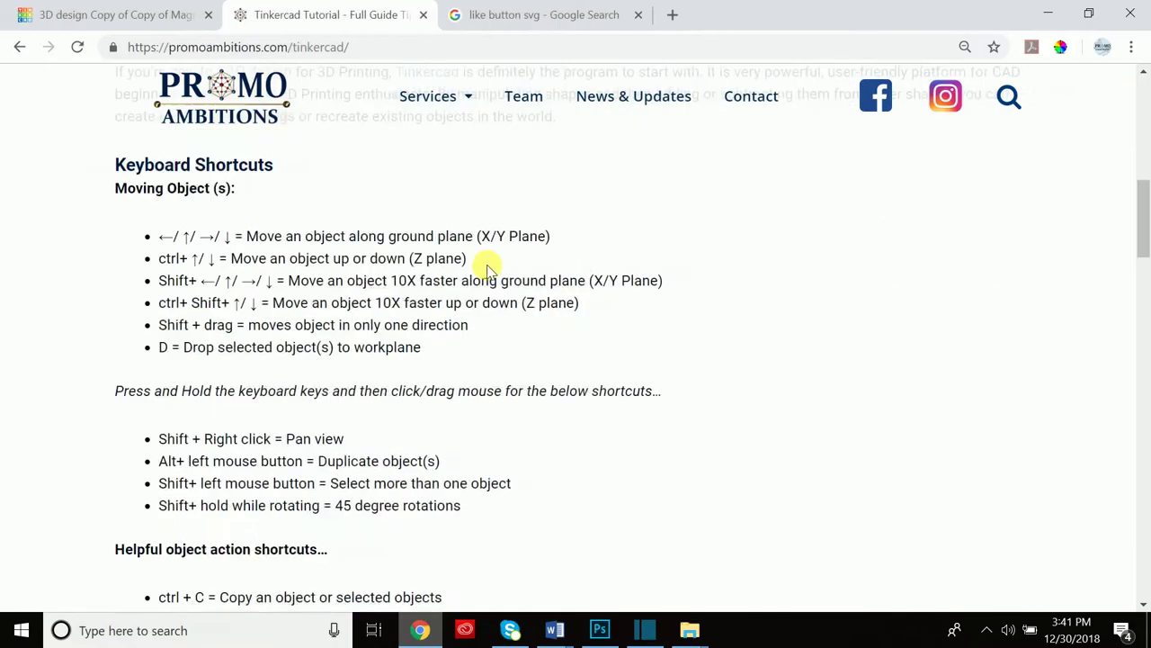
scroll(387, 315, "down", 5)
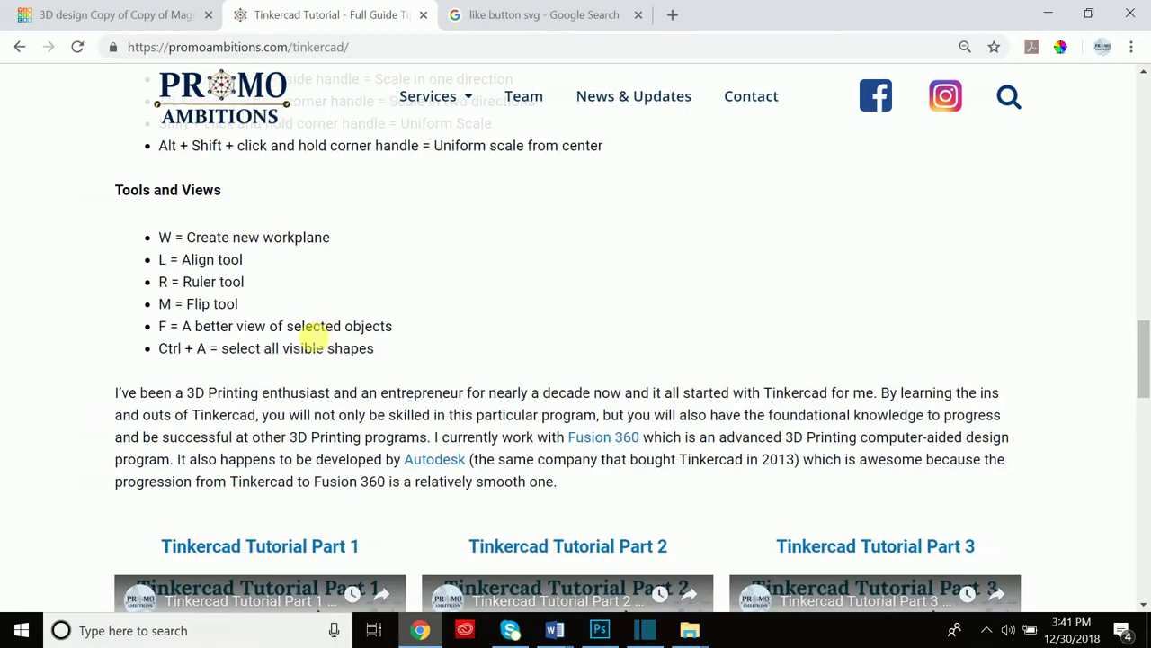
scroll(290, 309, "down", 5)
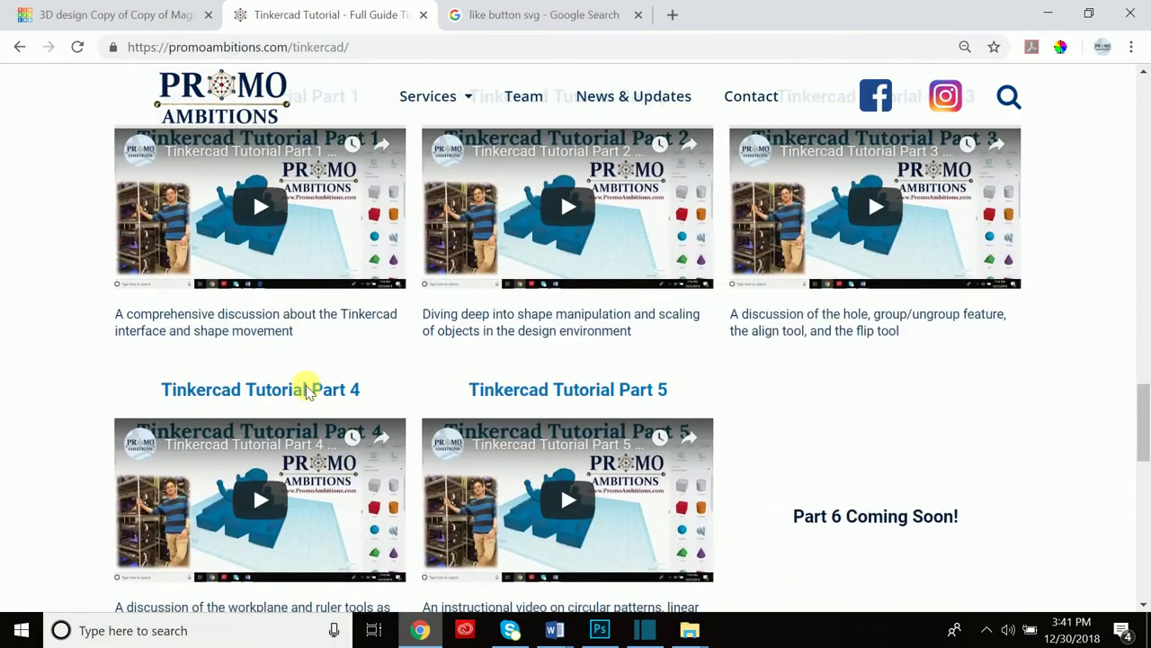
left_click_drag(792, 518, 979, 515)
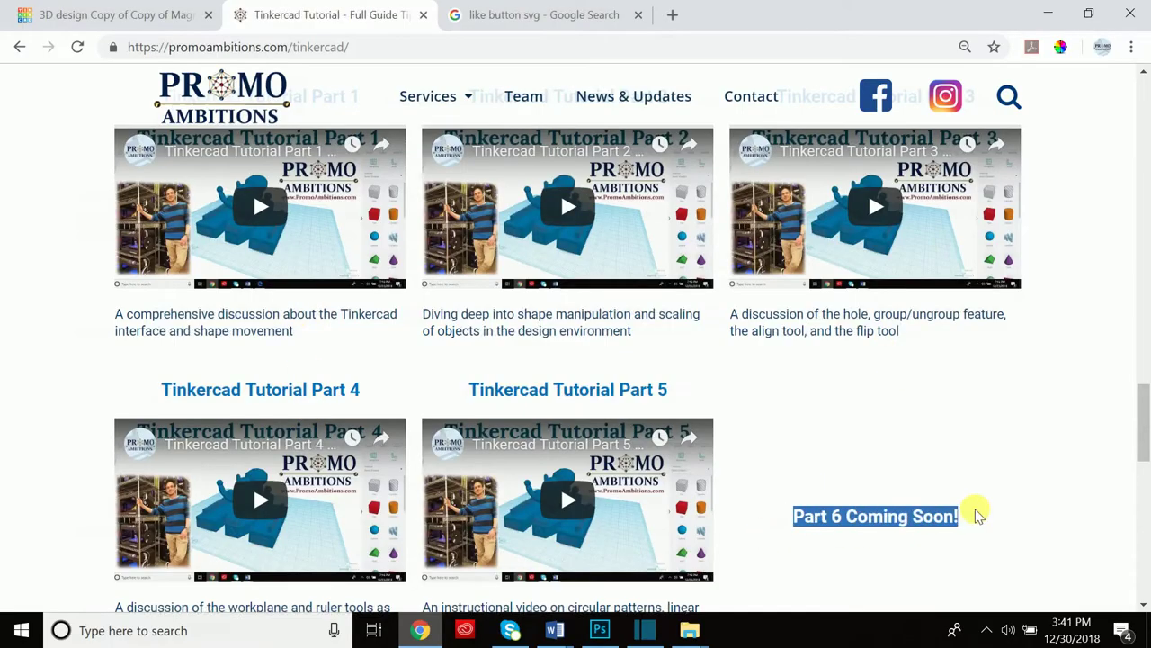
- Return to the empty Tinkercad design and open the Import Shapes window
left_click(133, 13)
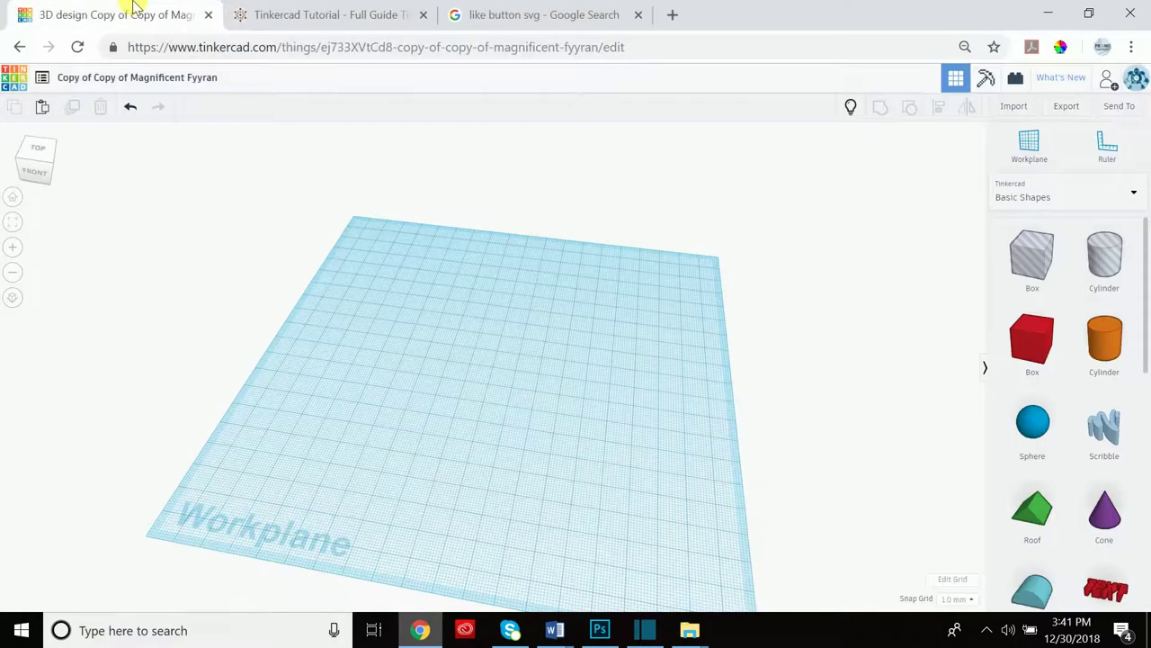
left_click(1020, 108)
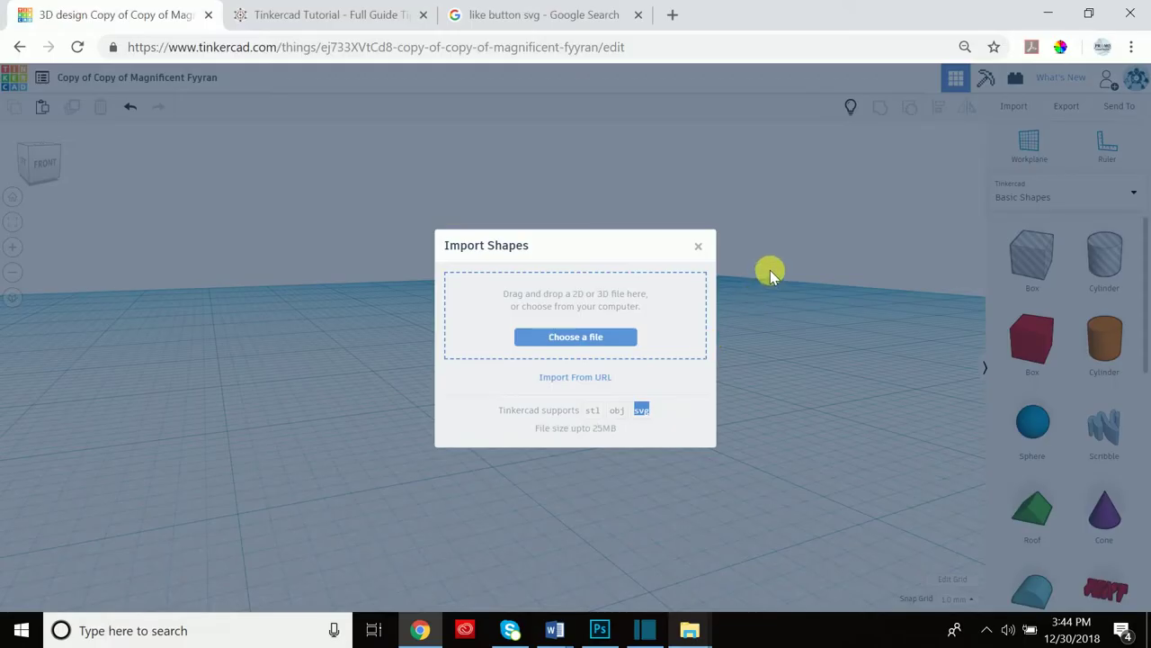
left_click(595, 407)
- Search Downloads for 'mri' and open the MRI Machine ST J (1) file
left_click(583, 337)
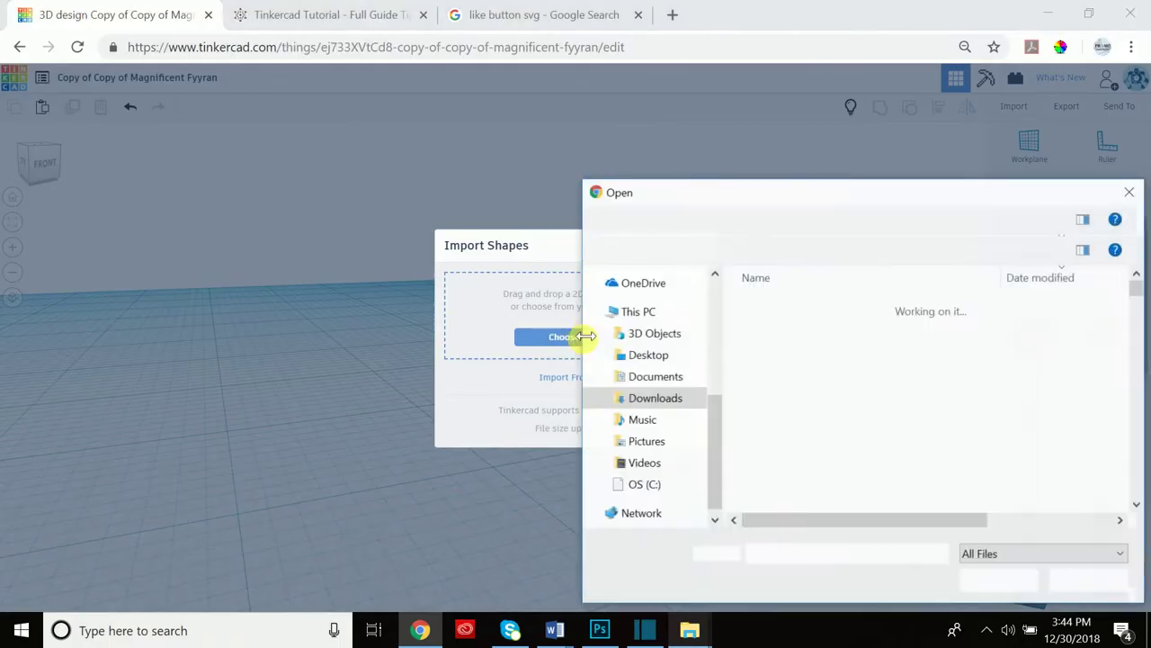
left_click(650, 398)
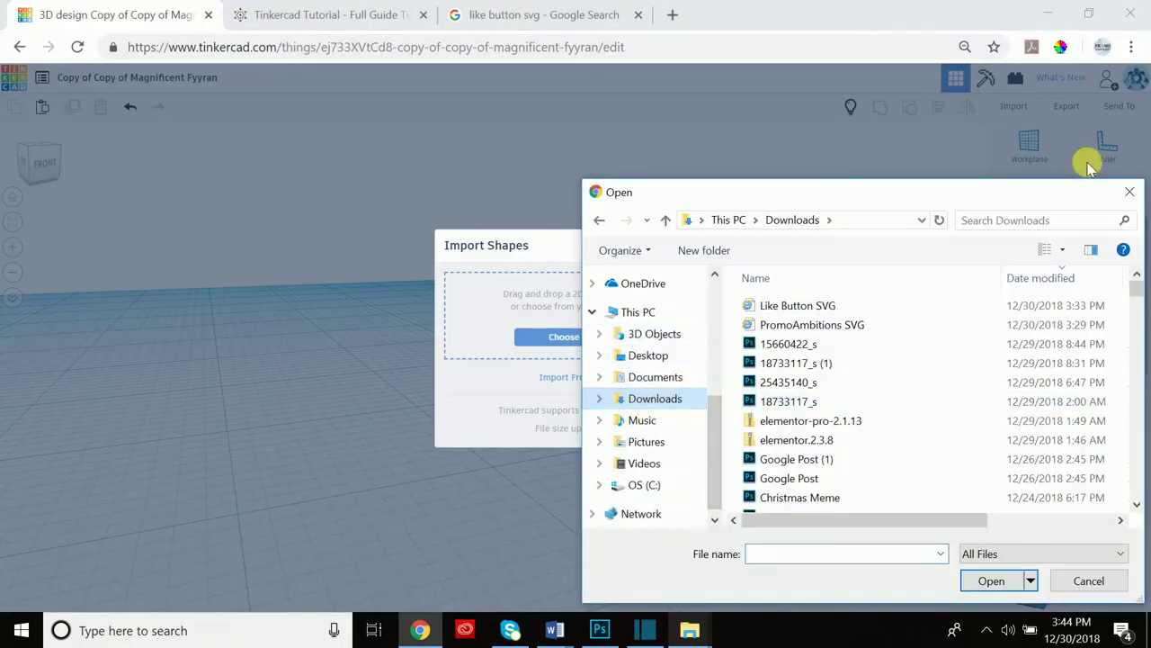
left_click(1026, 221)
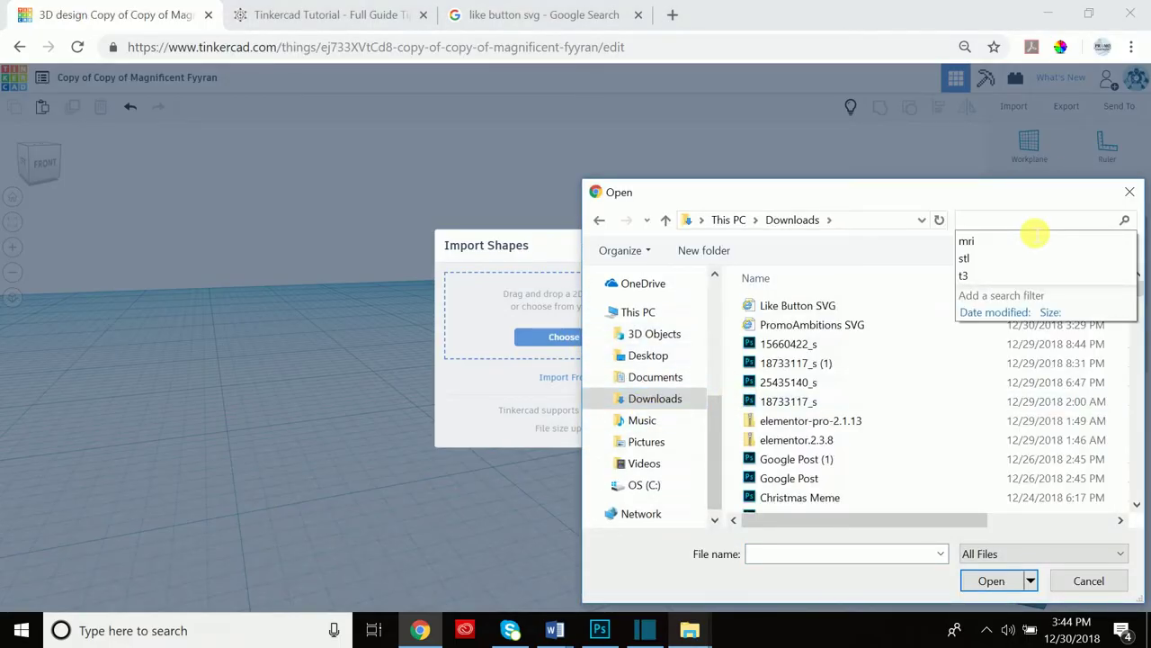
left_click(1035, 239)
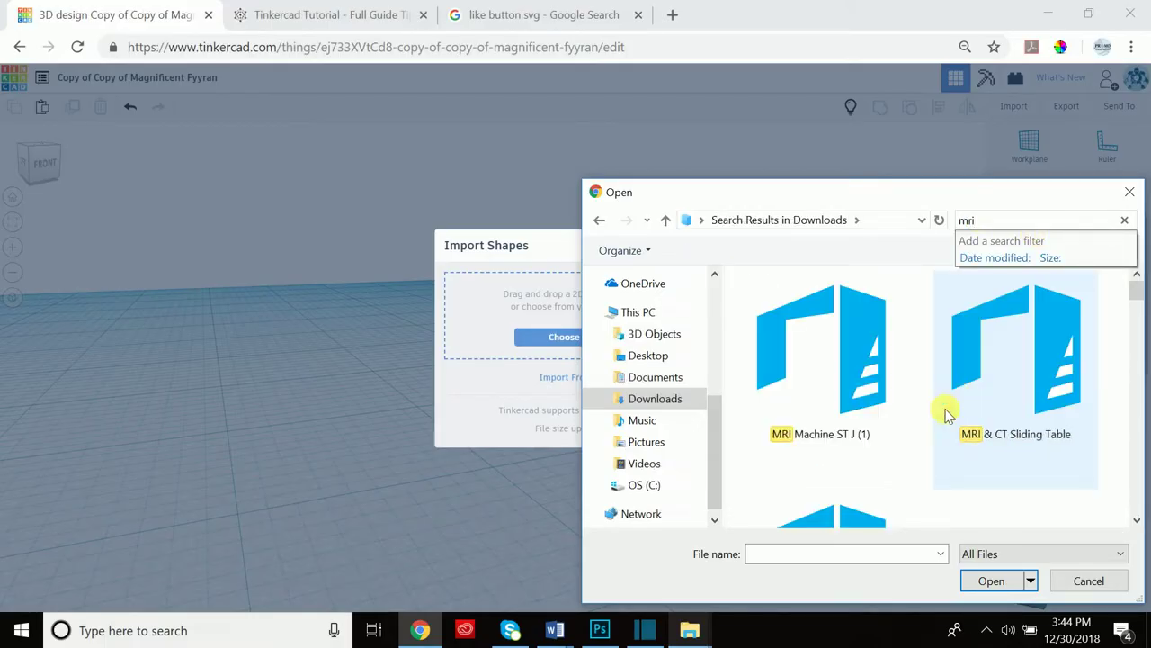
left_click(857, 378)
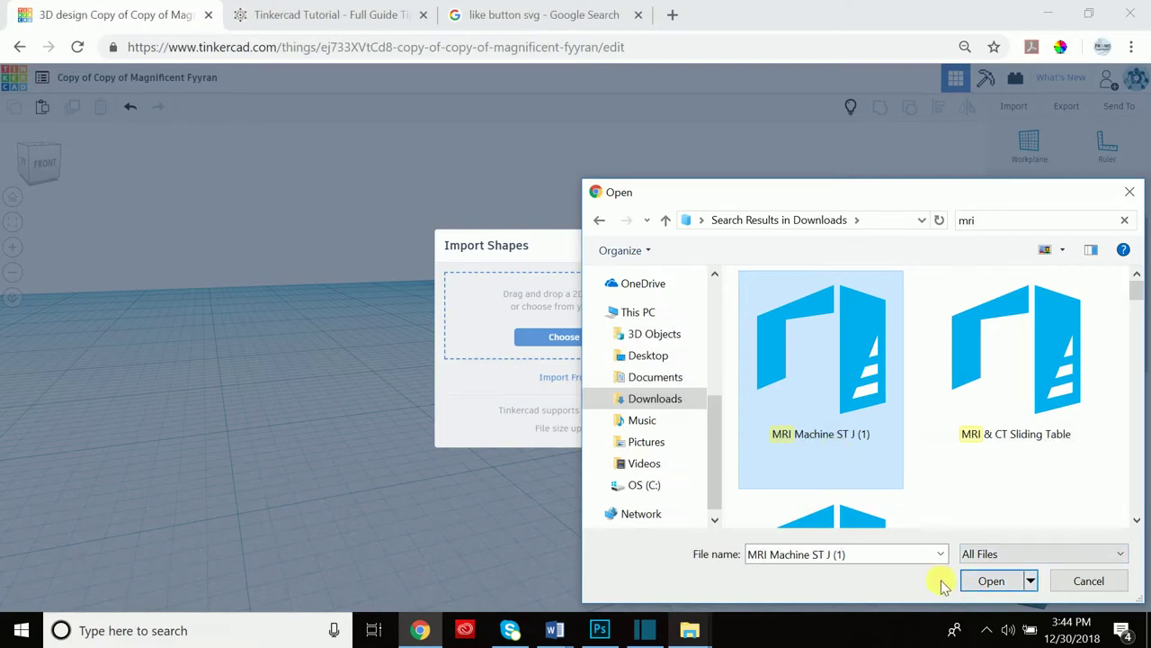
left_click(989, 581)
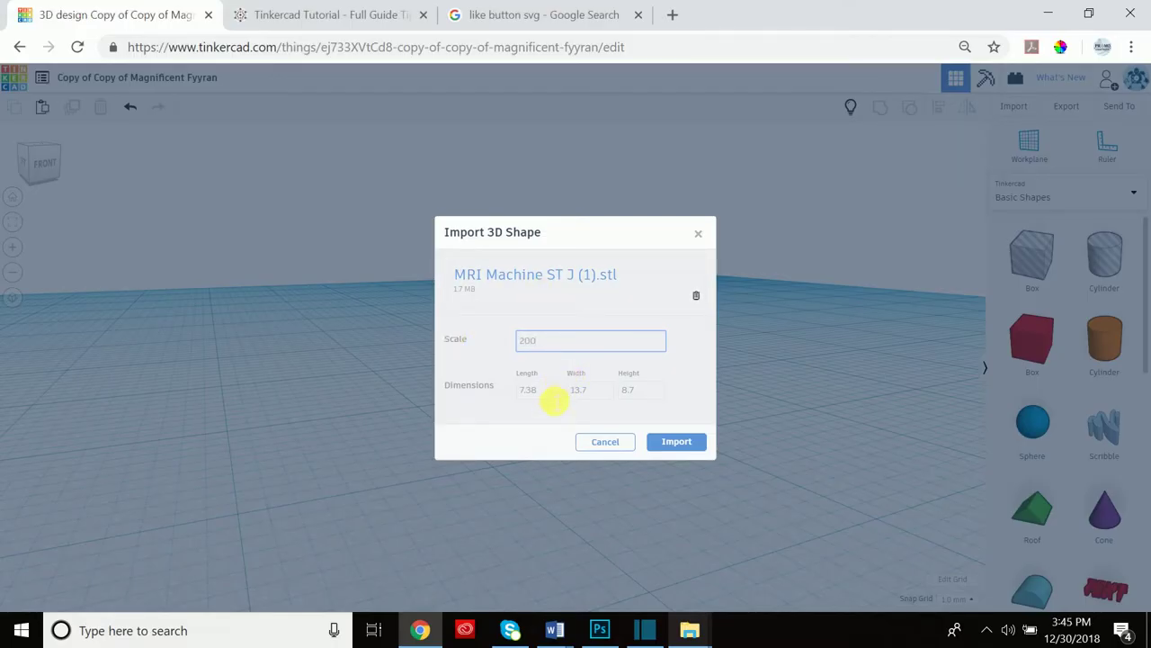
- Apply scale 200 and import MRI Machine ST J (1).stl onto the workplane
left_click(540, 413)
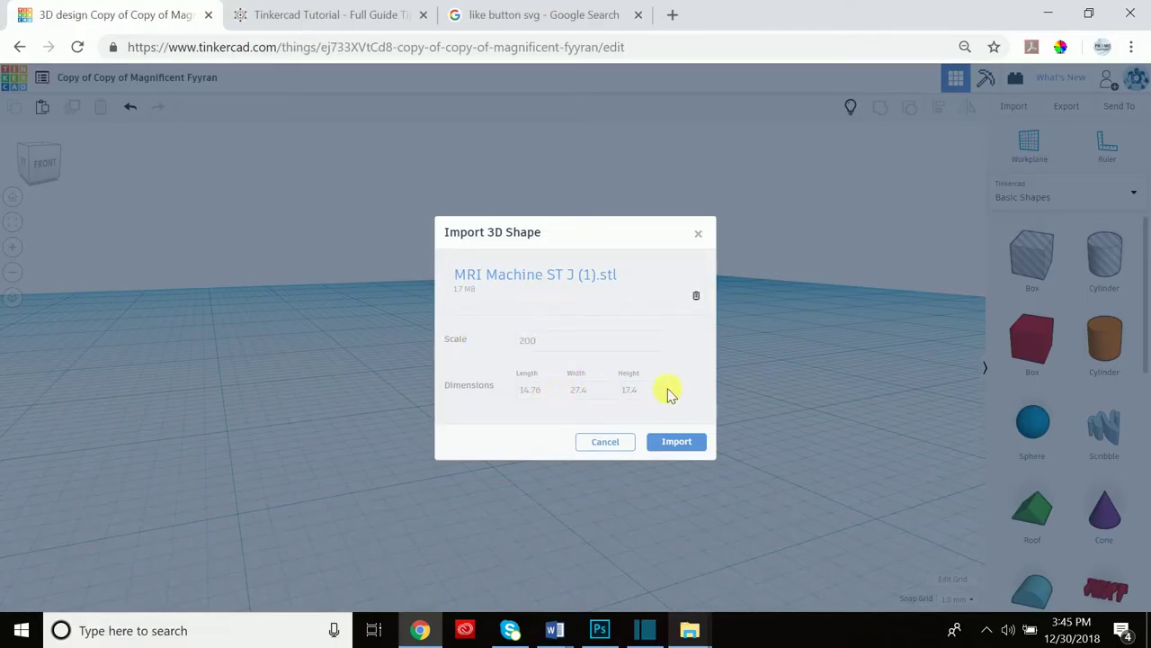
left_click(681, 441)
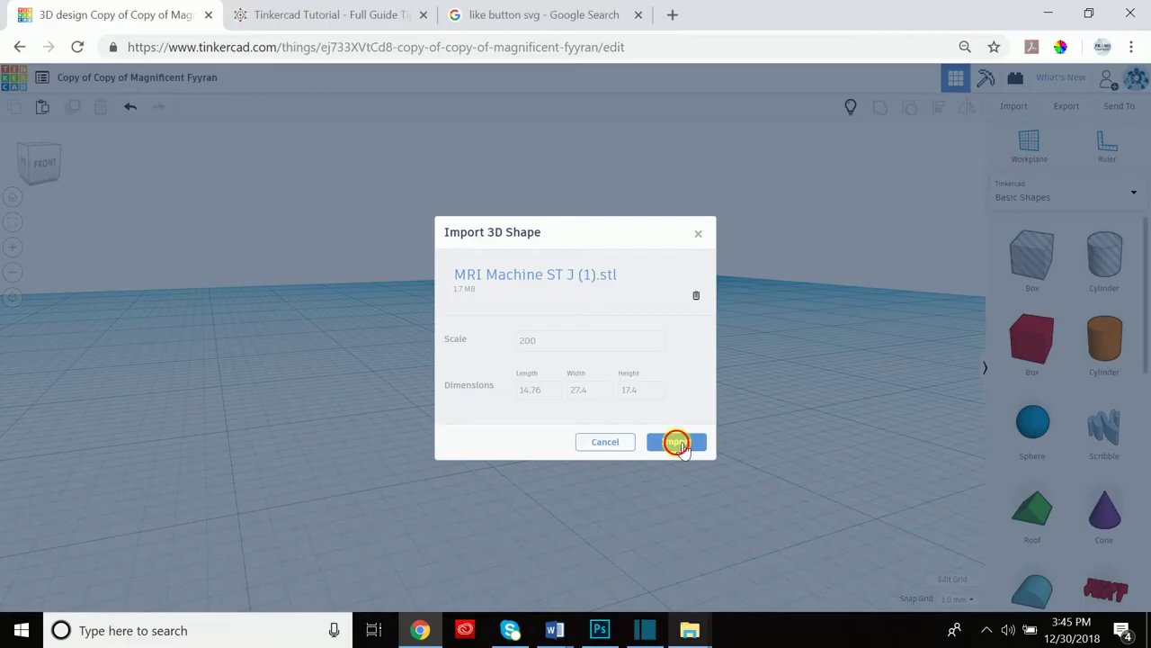
left_click(677, 442)
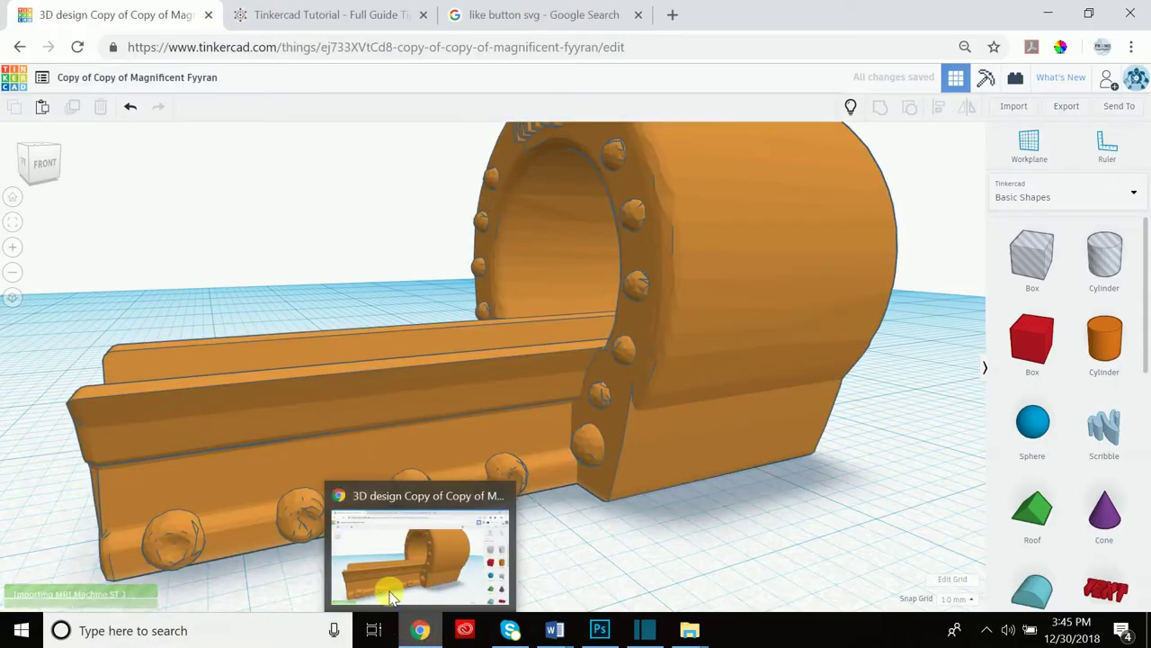
scroll(531, 329, "down", 5)
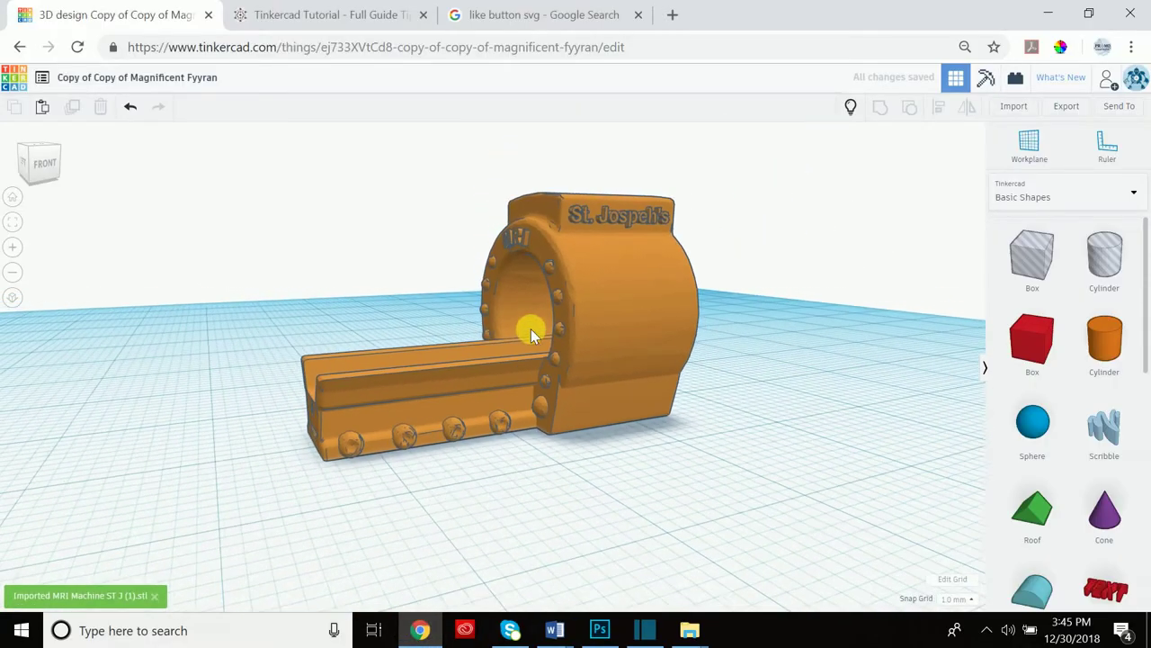
- Make the MRI model taller and resize its footprint, setting depth to 20.38
right_click_drag(457, 321, 503, 310)
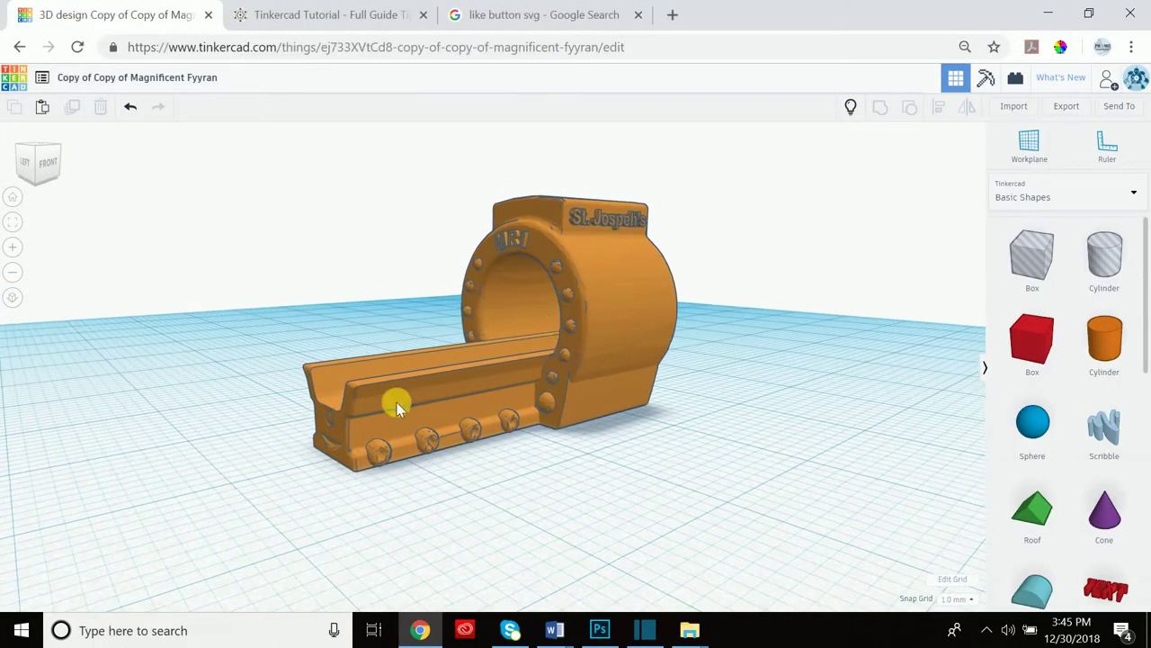
right_click_drag(492, 412, 407, 441)
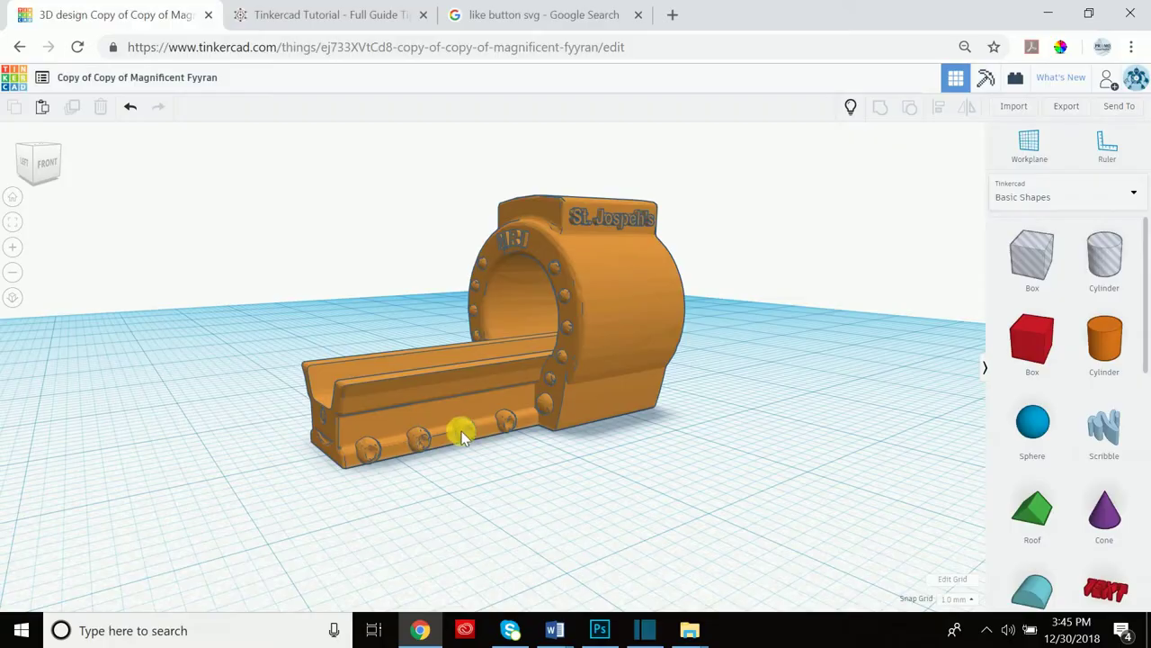
left_click(593, 282)
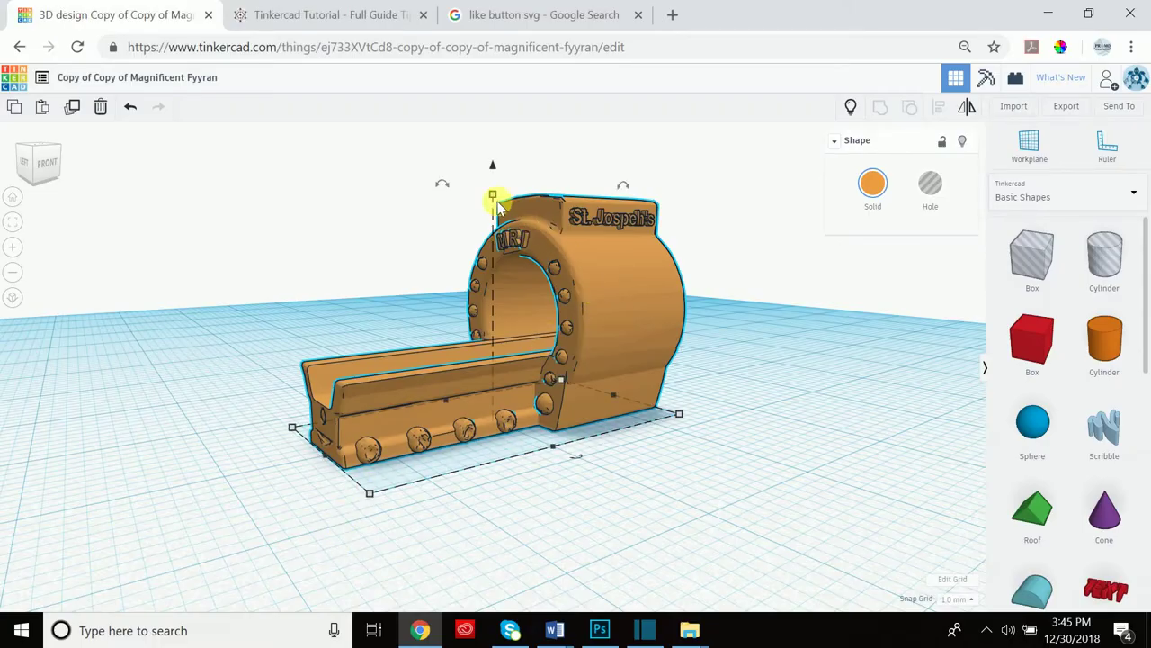
left_click_drag(493, 194, 493, 227)
left_click_drag(375, 500, 441, 490)
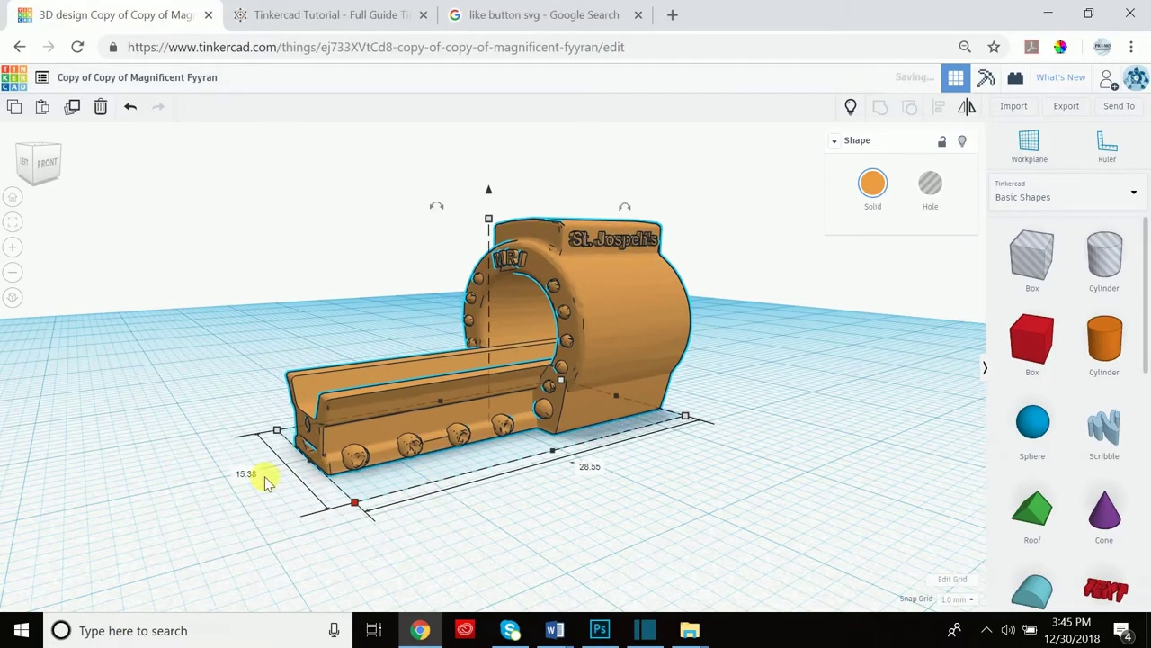
right_click_drag(265, 476, 612, 357)
left_click_drag(561, 440, 598, 443)
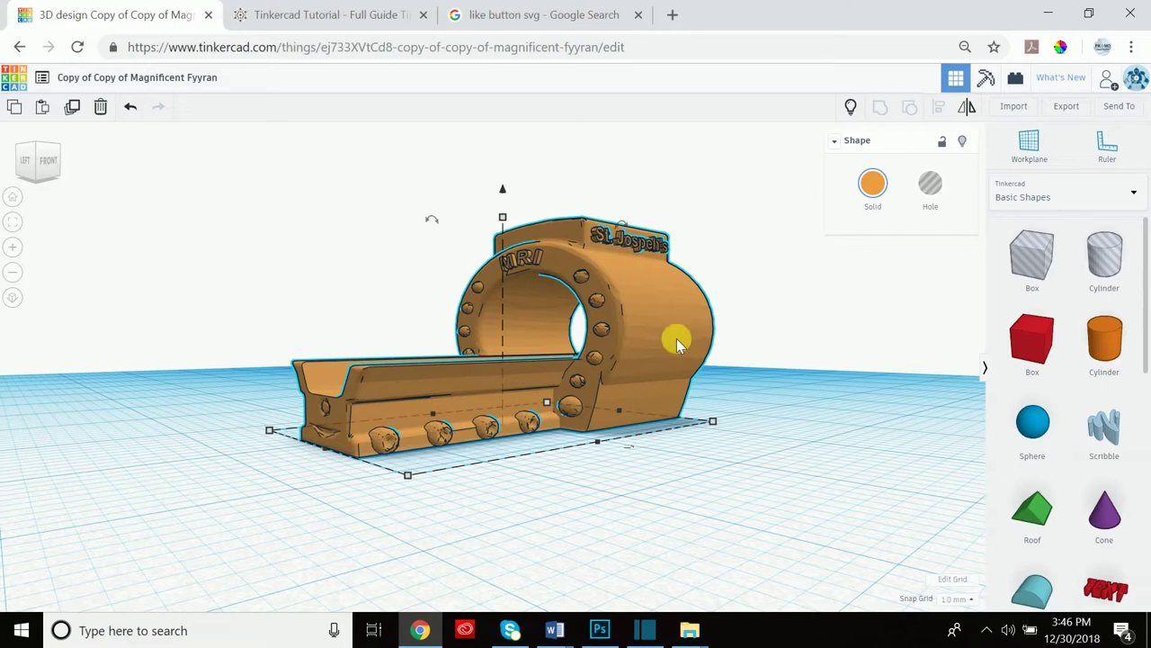
- Delete the MRI model and reopen the Import Shapes dialog
key("Delete")
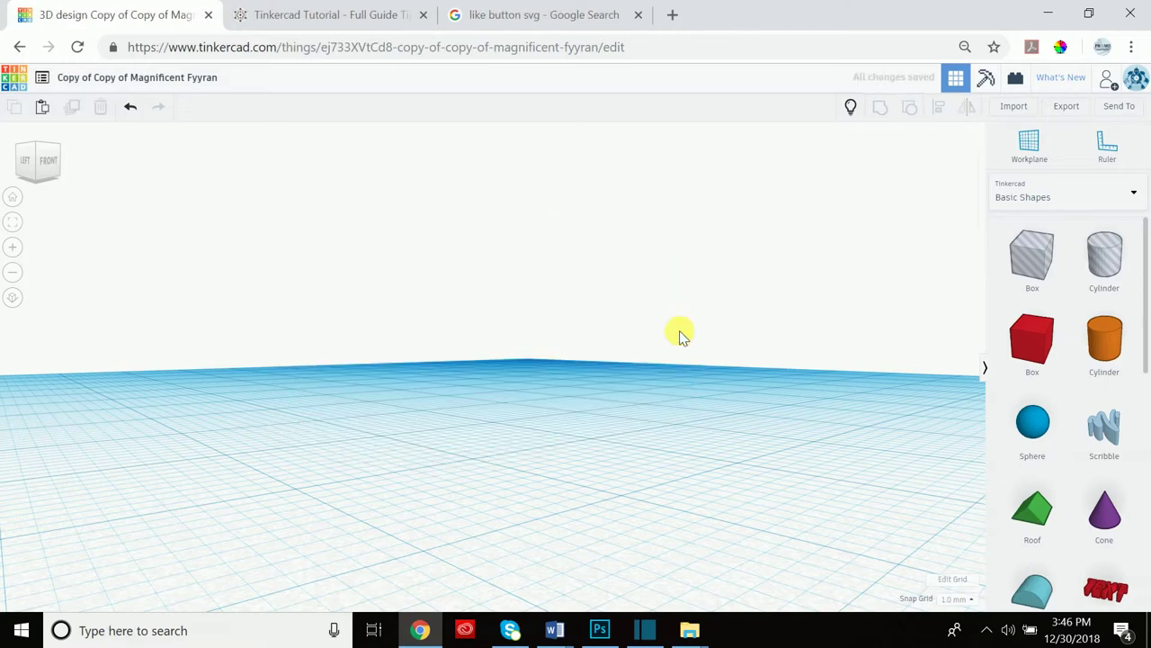
left_click(1014, 107)
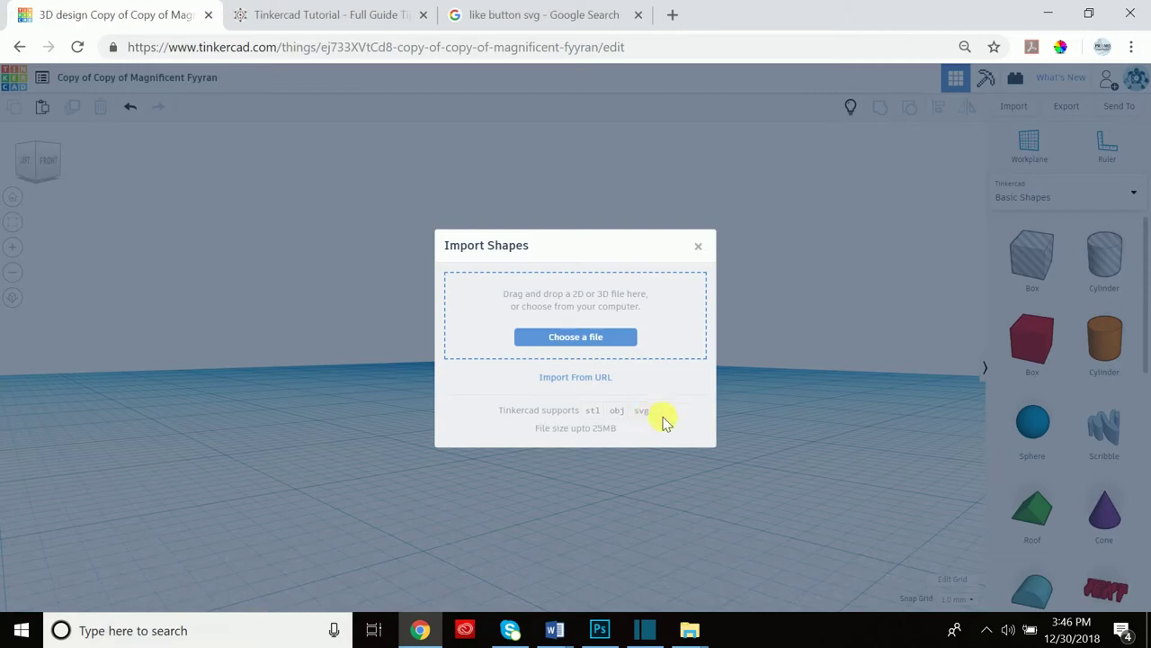
- Preview the Facebook Like button.svg result in the 'like button svg' image search
left_click(576, 13)
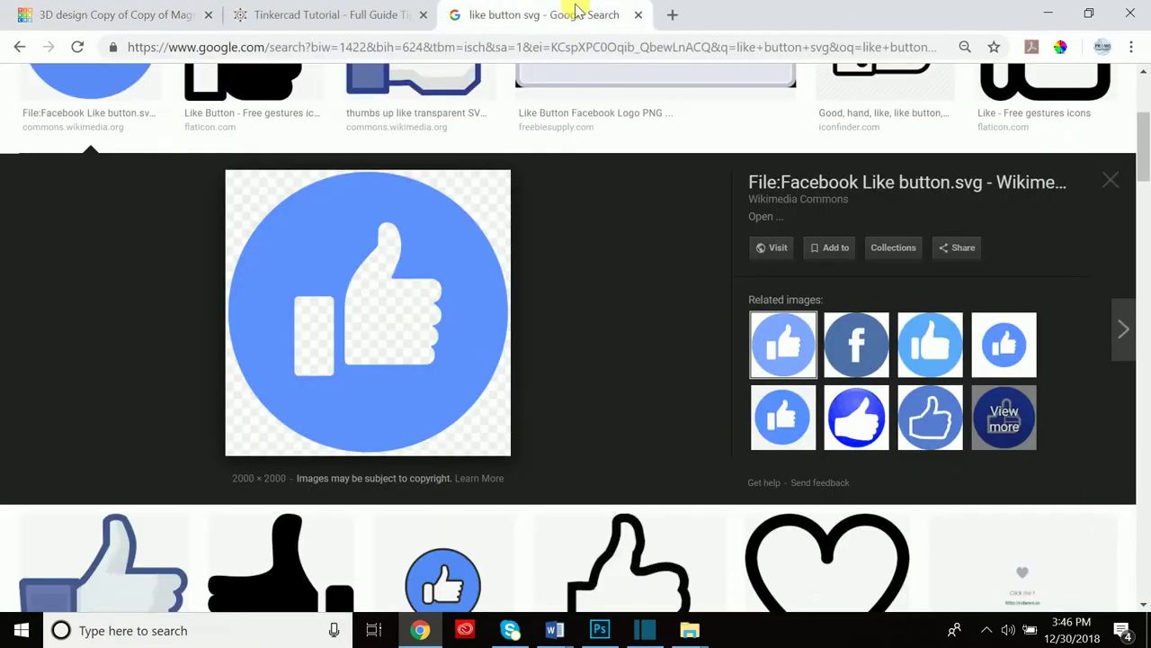
scroll(328, 340, "up", 3)
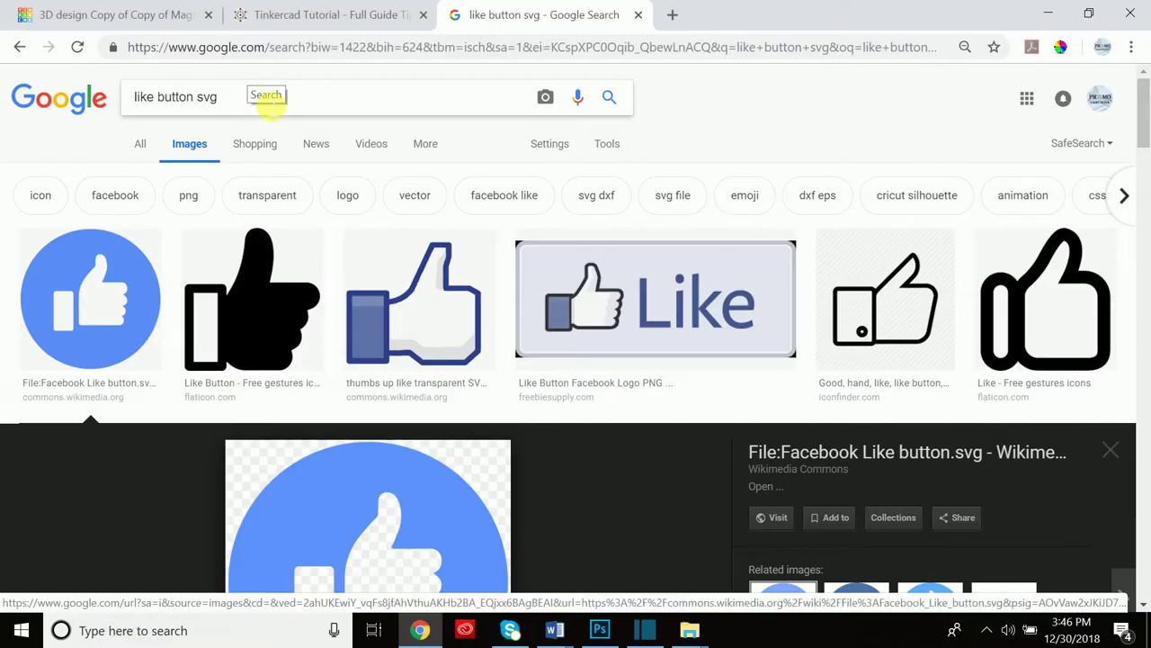
left_click(101, 320)
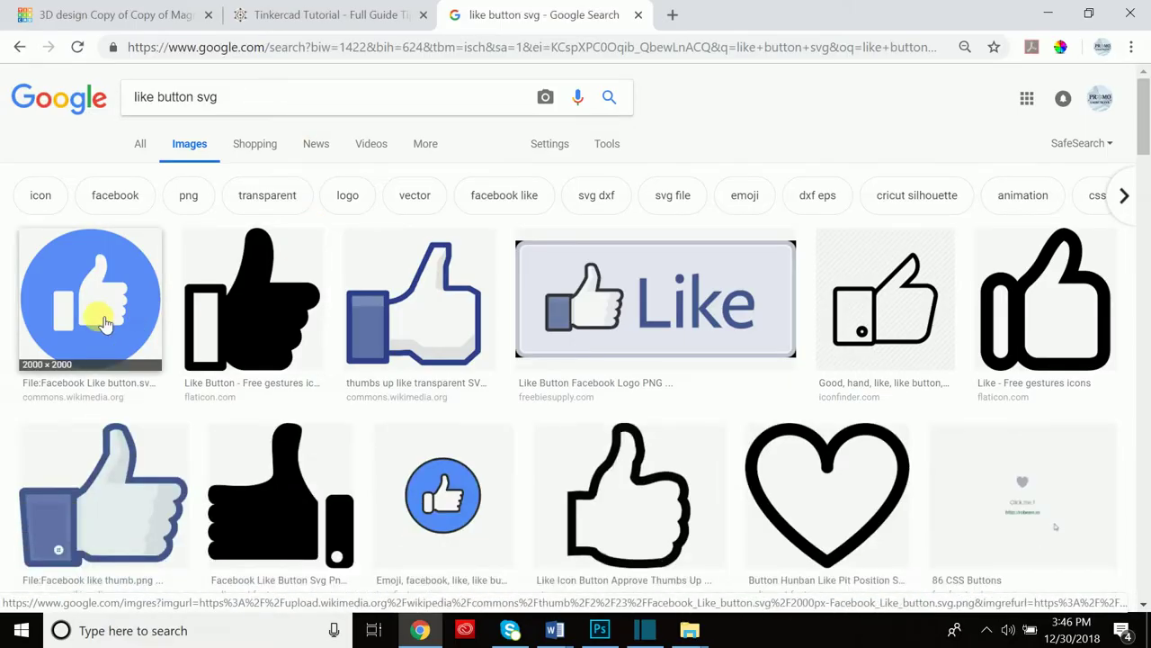
left_click(101, 321)
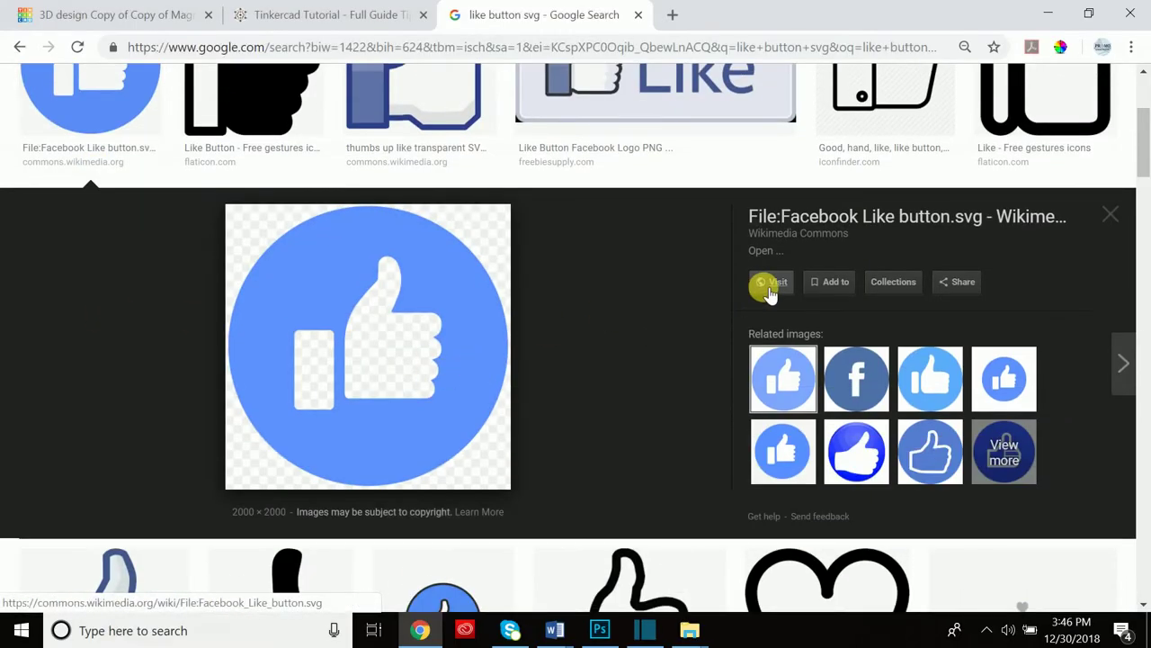
- Try saving the image, cancel, then check its Wikimedia Commons source page and close it
right_click(383, 344)
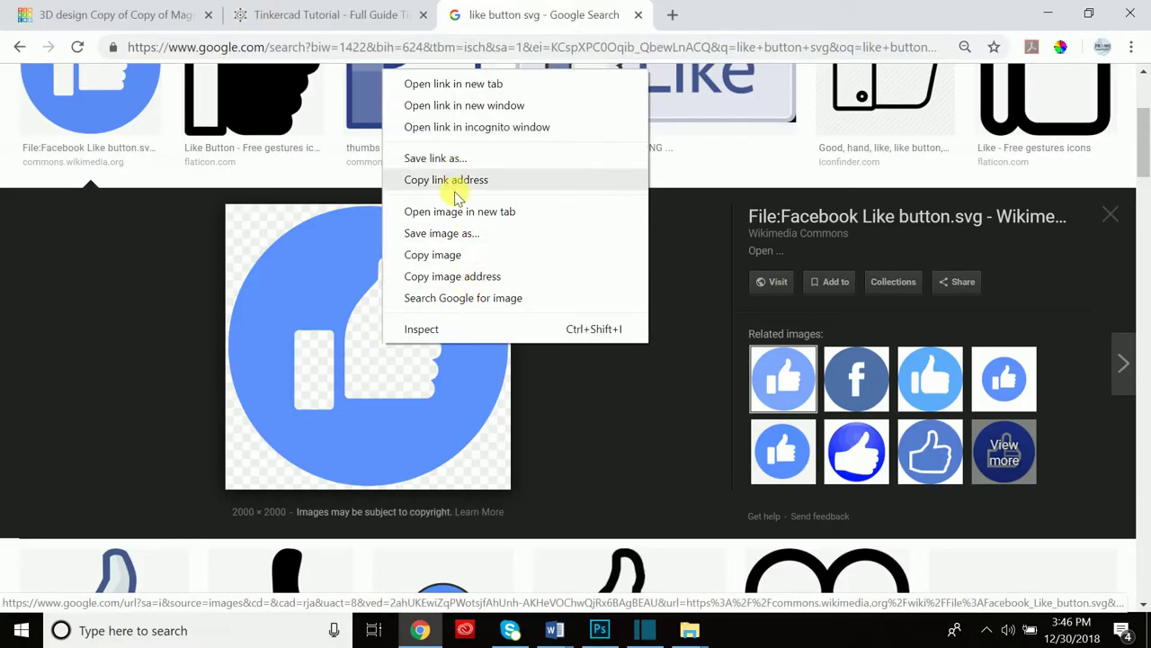
left_click(441, 233)
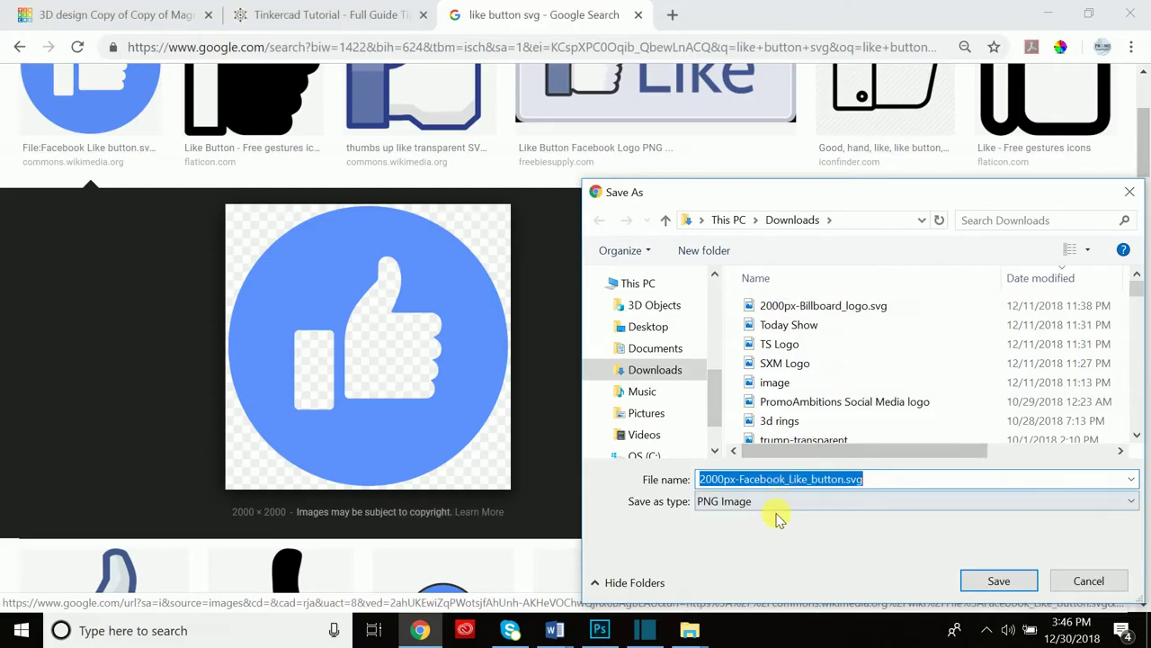
left_click(1130, 192)
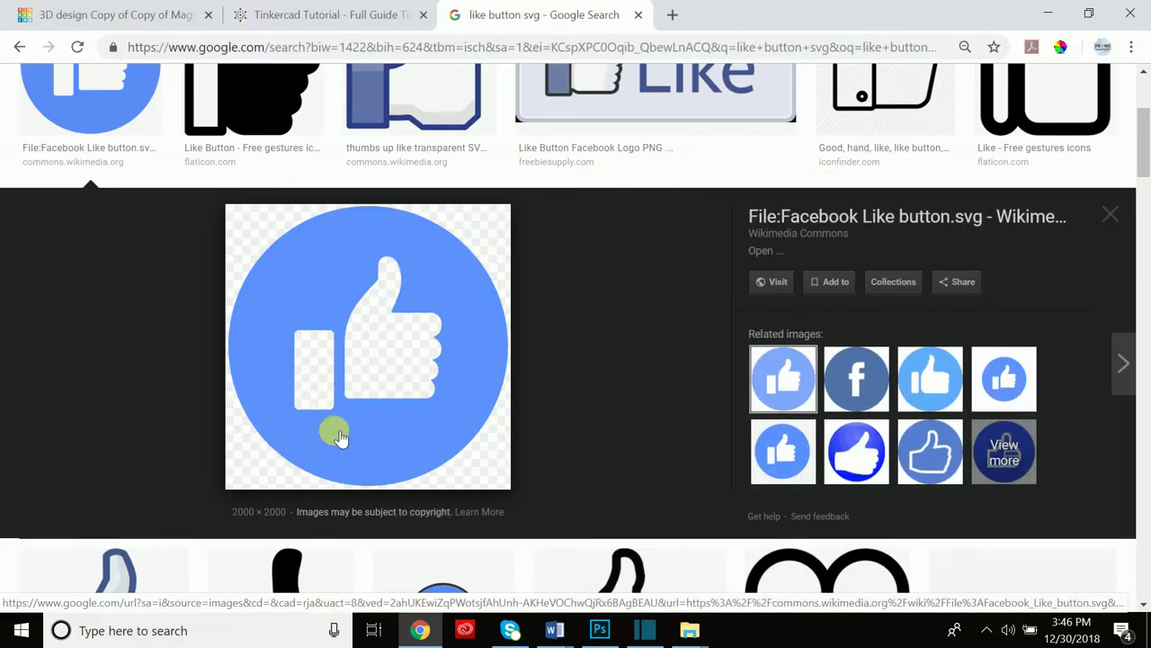
left_click(779, 280)
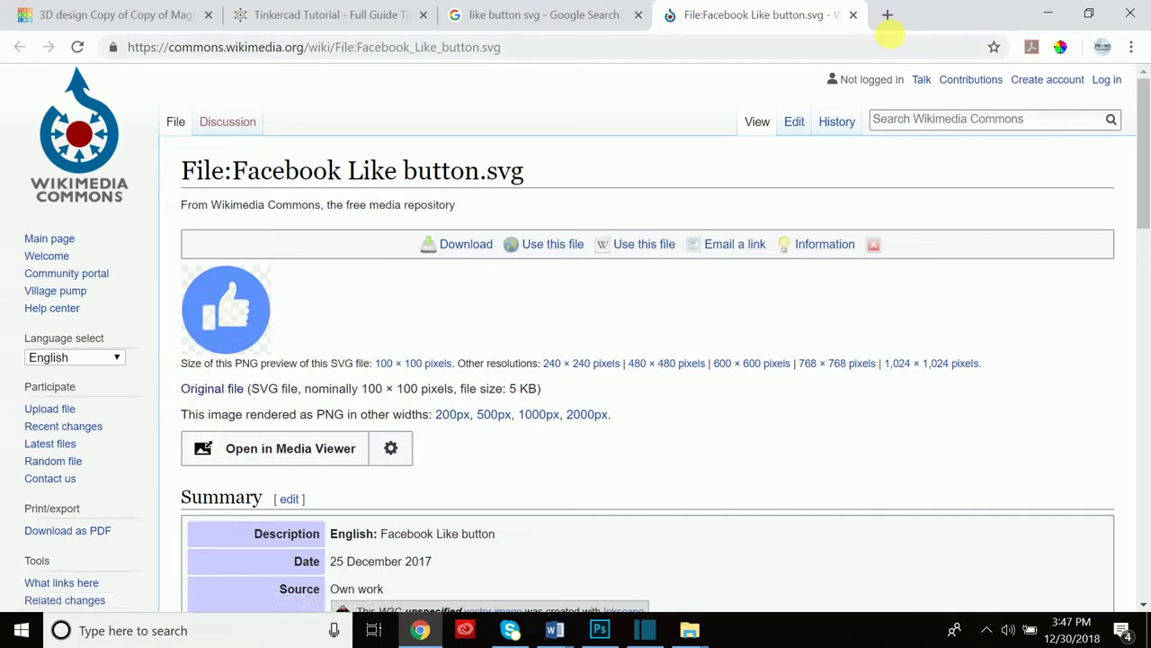
left_click(852, 15)
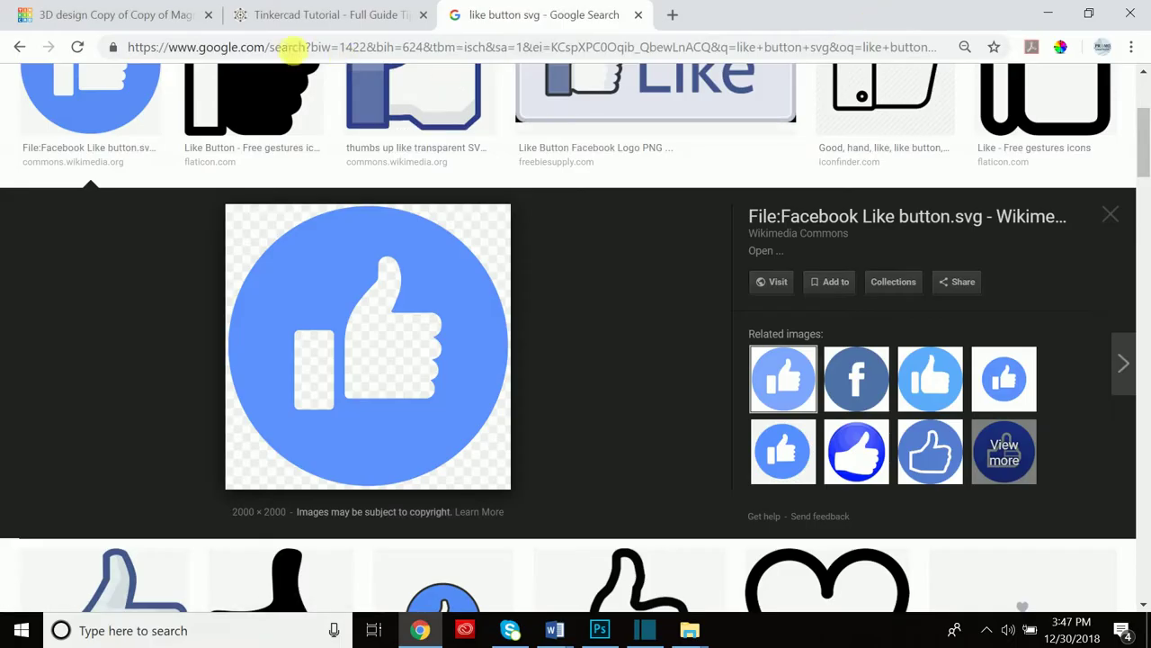
left_click(279, 14)
- Choose Like Button SVG from Downloads and import it into the design
left_click(95, 9)
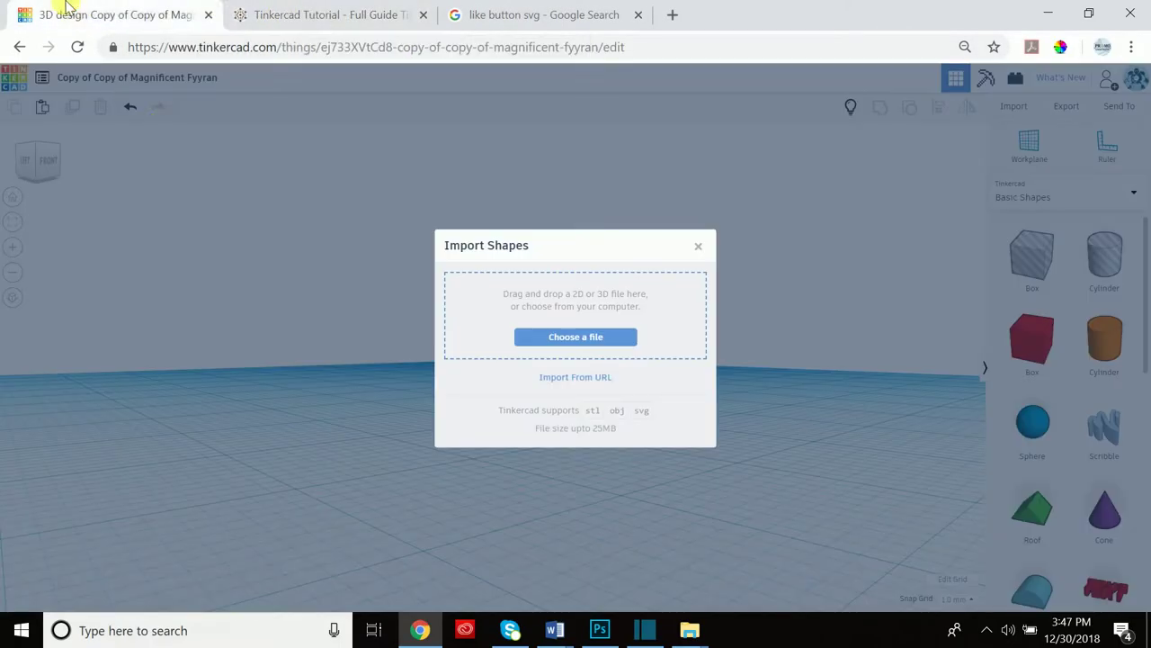
left_click(599, 337)
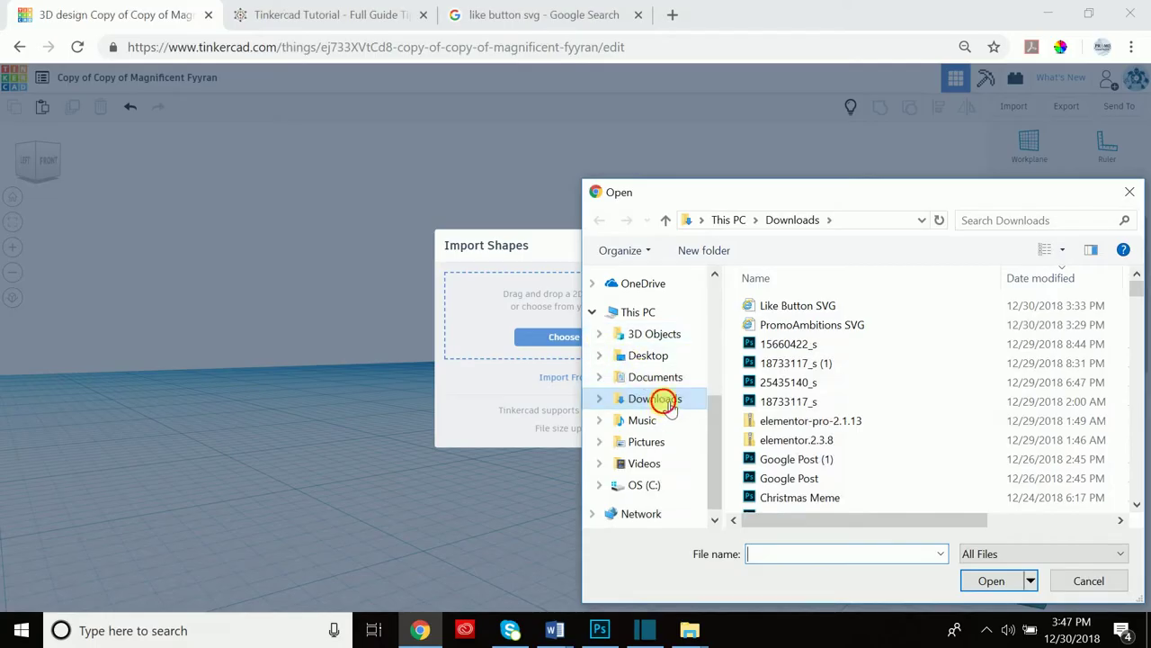
scroll(670, 407, "up", 3)
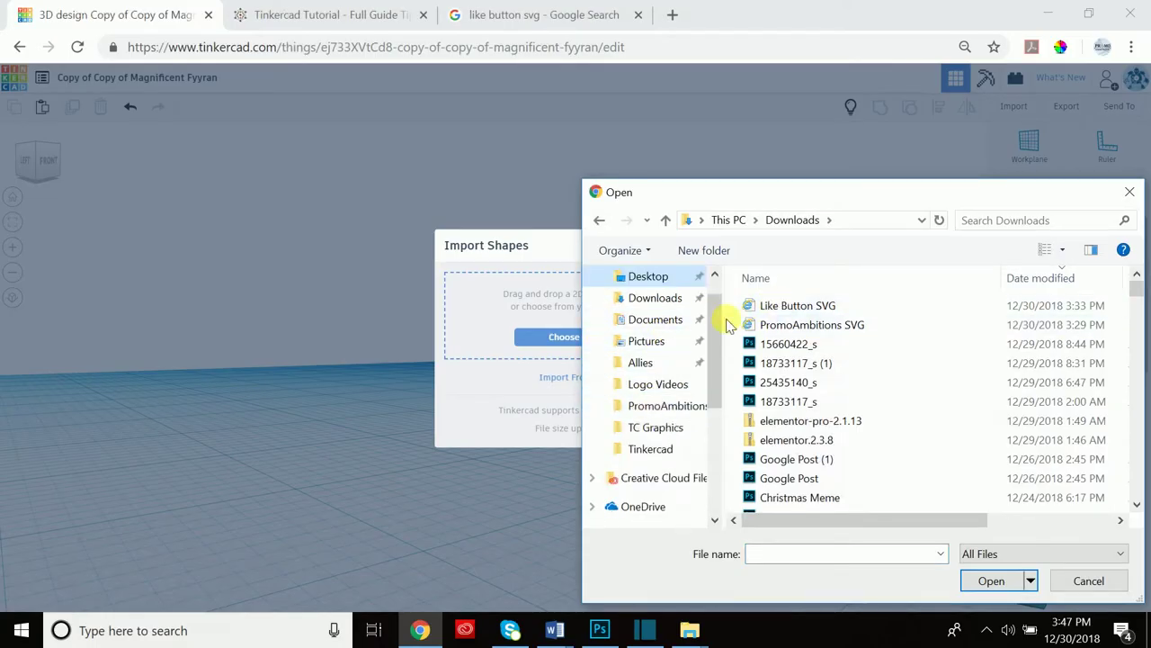
left_click(791, 308)
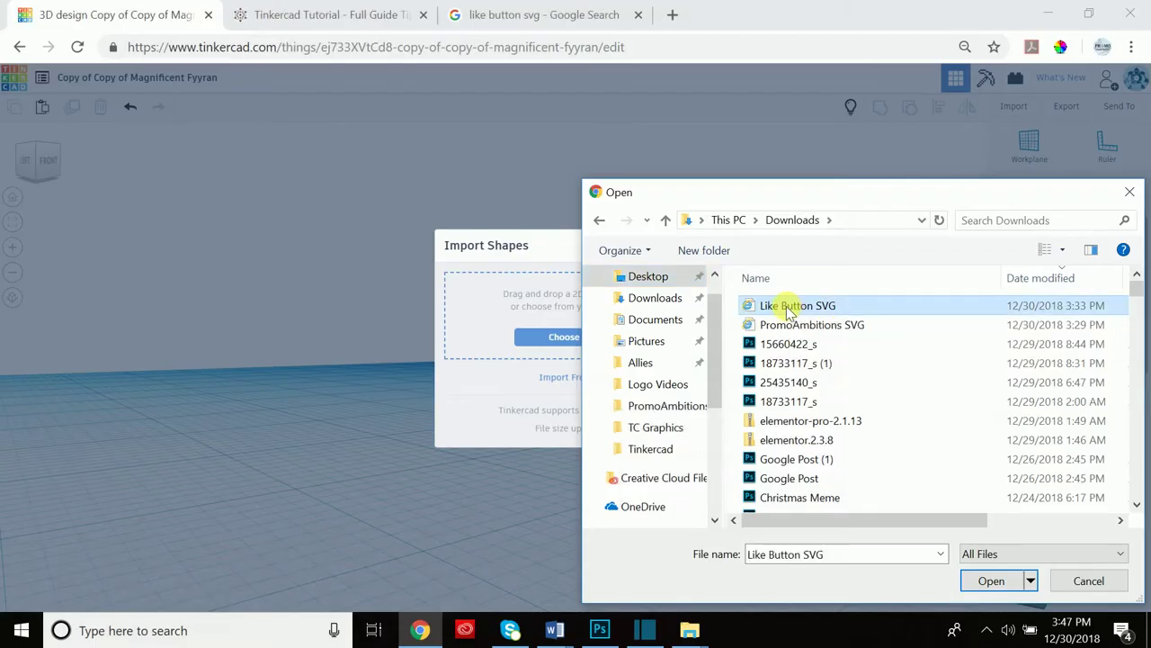
left_click(992, 581)
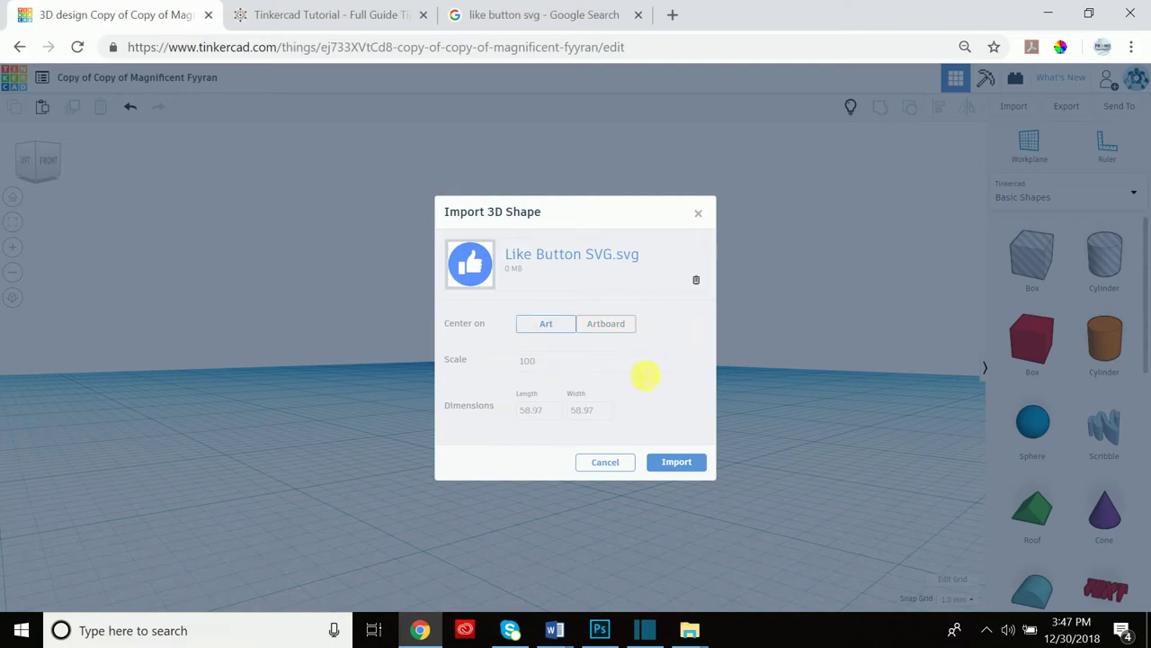
left_click(684, 466)
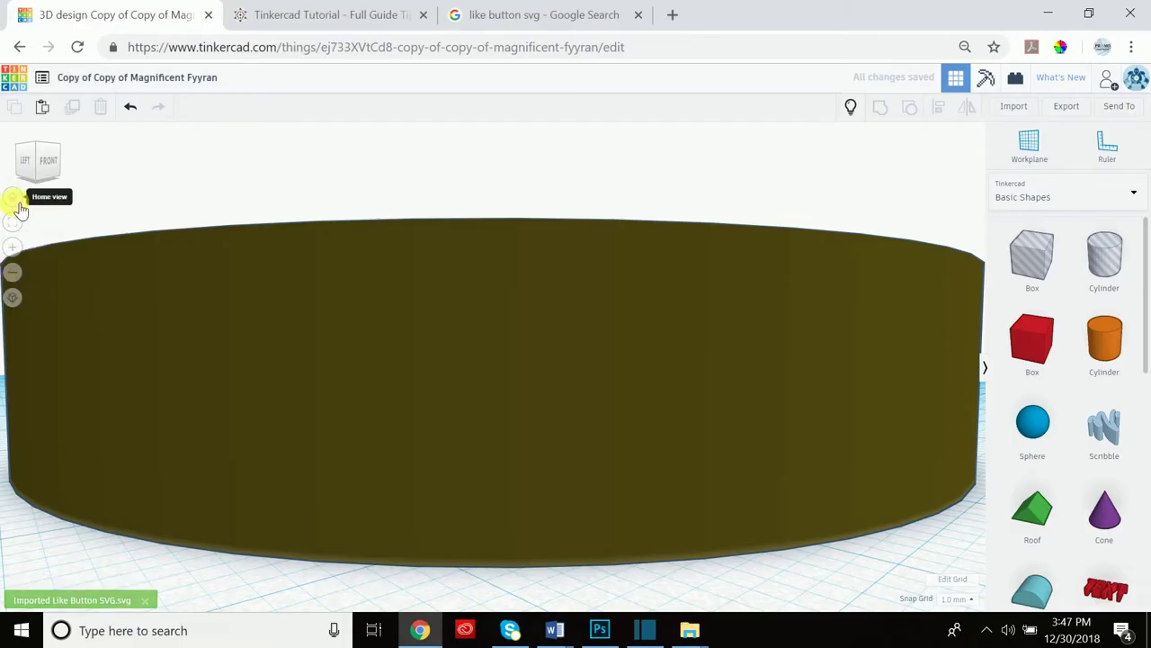
- Reset to the home view, look down from above, and select the thumbs-up disc
left_click(18, 204)
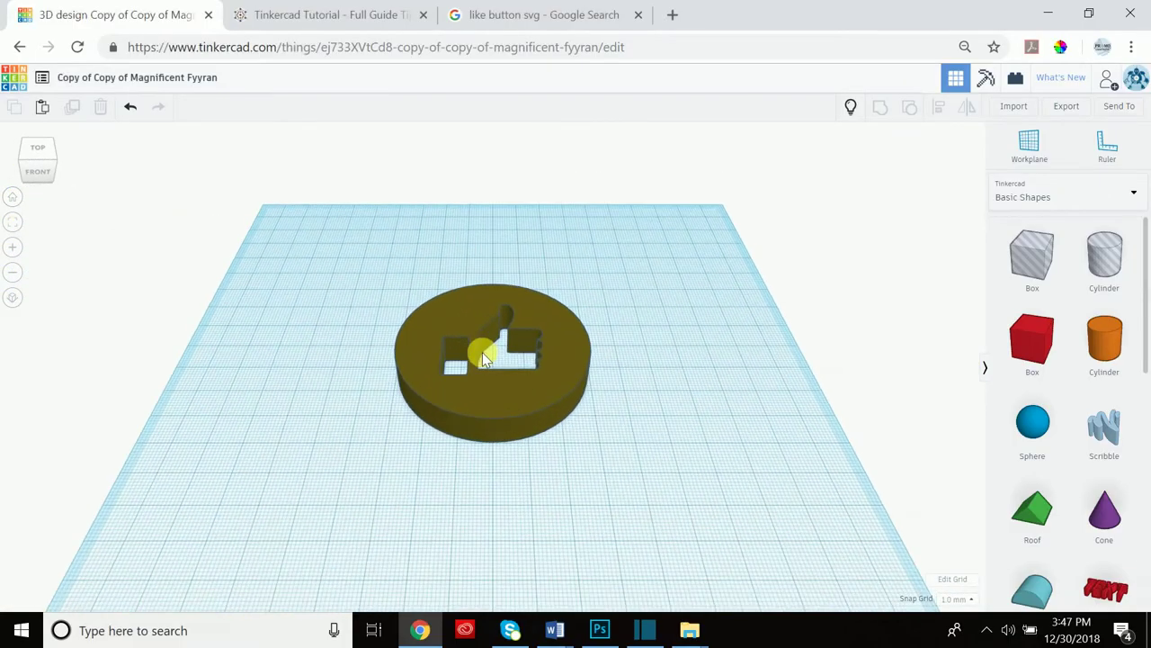
right_click_drag(482, 352, 642, 358)
left_click(604, 400)
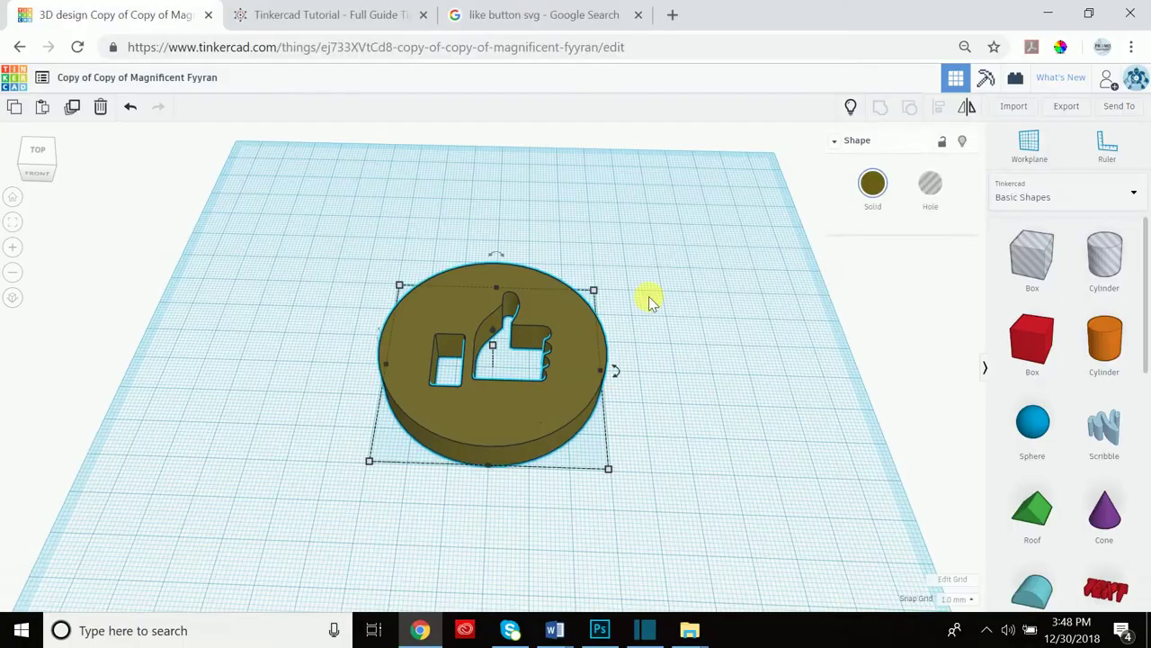
- Change the thumbs-up disc's Solid colour to the blue preset
left_click(874, 178)
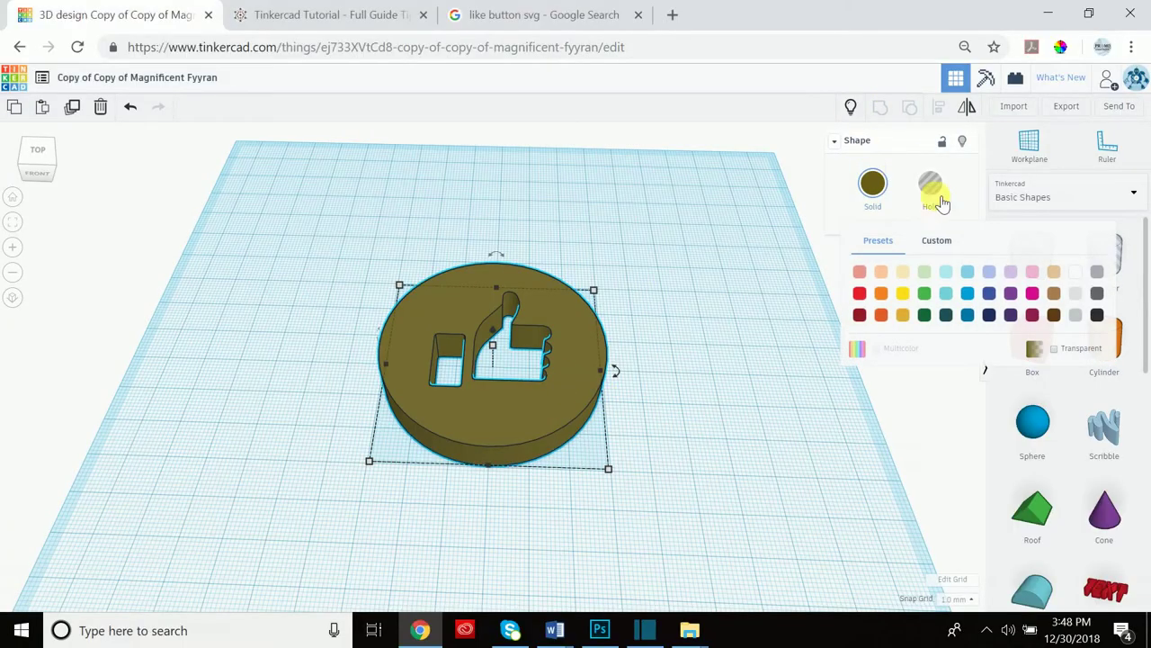
left_click(965, 314)
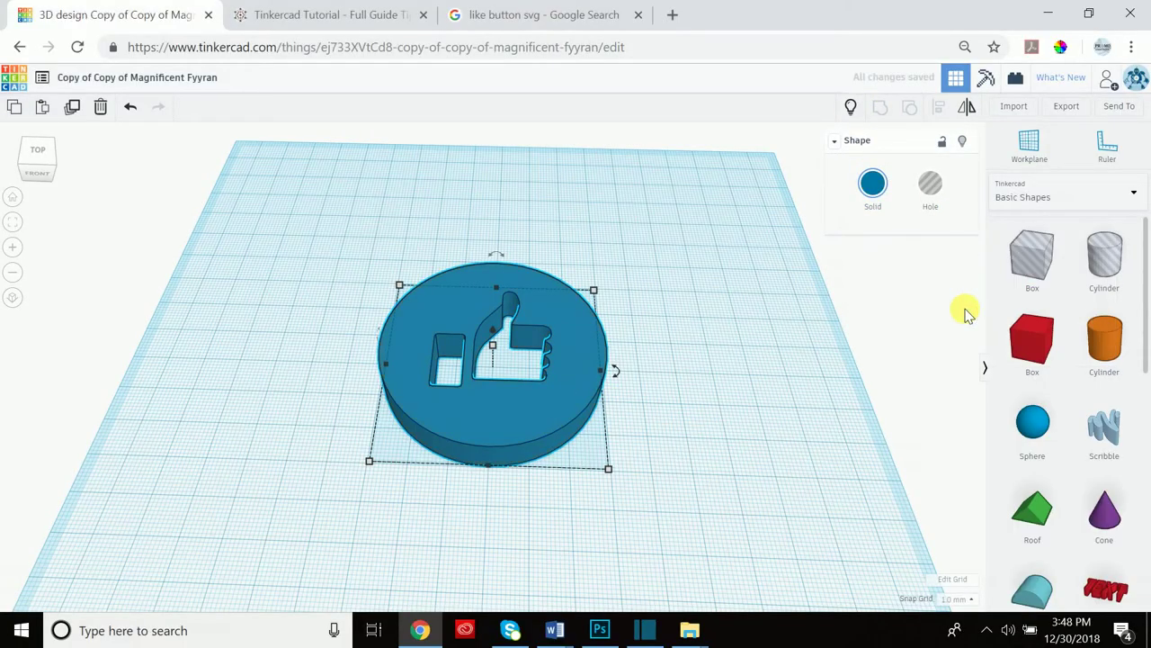
left_click(758, 229)
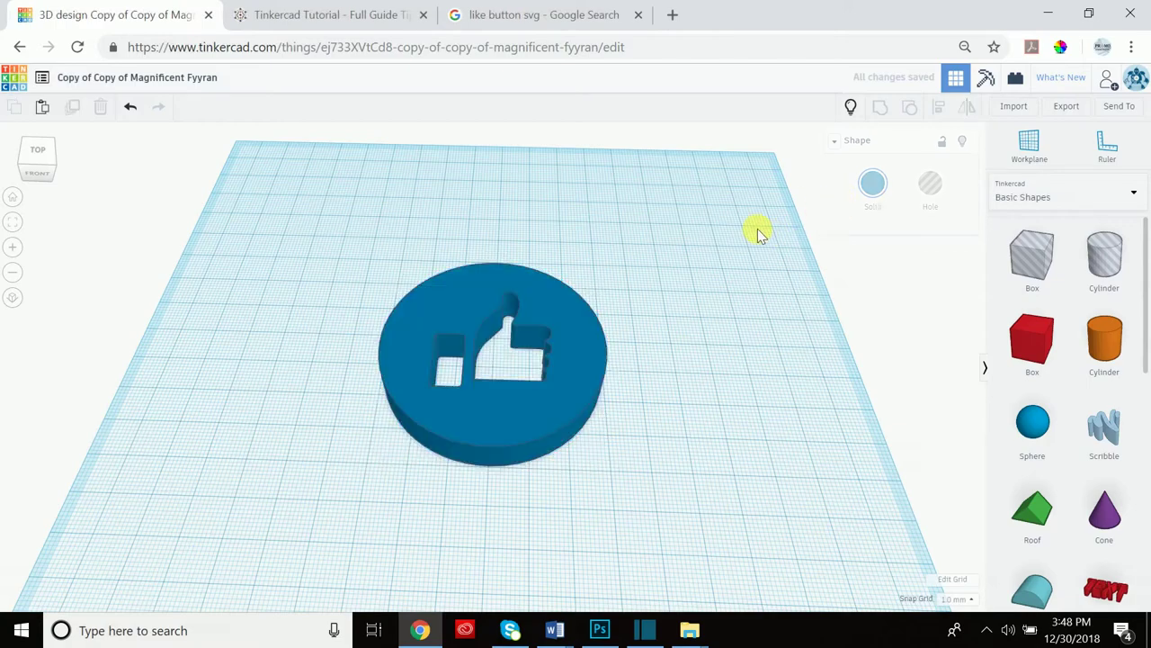
- Look the blue disc over from above, then begin importing a shape from a web address
right_click_drag(707, 239, 528, 351)
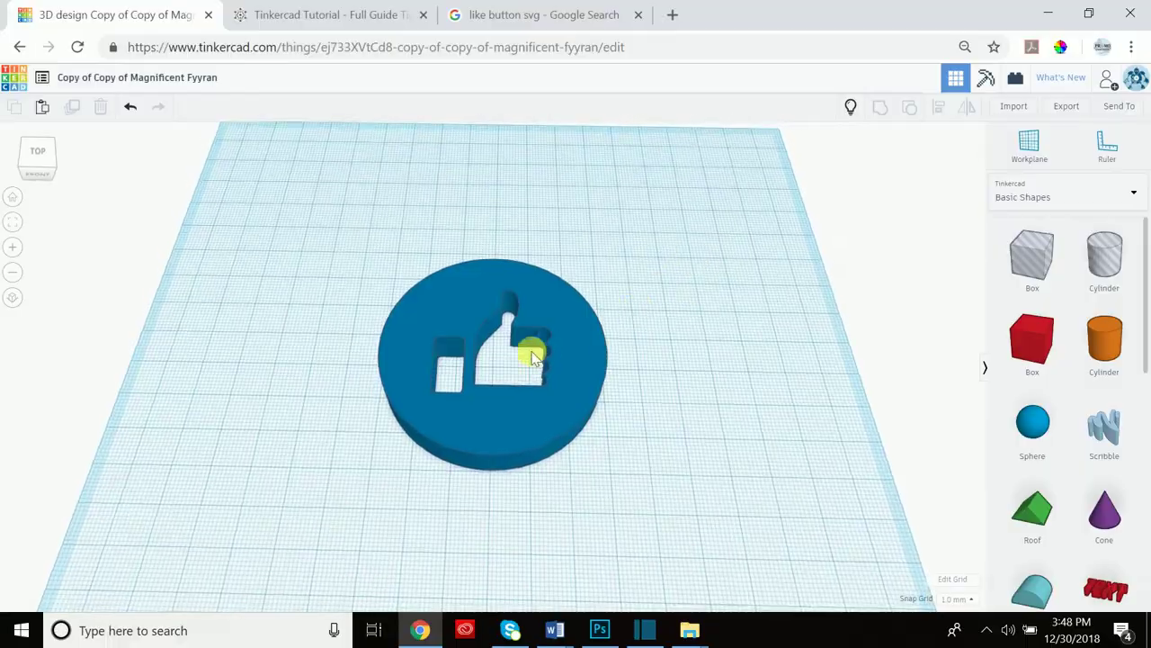
right_click_drag(763, 250, 1056, 72)
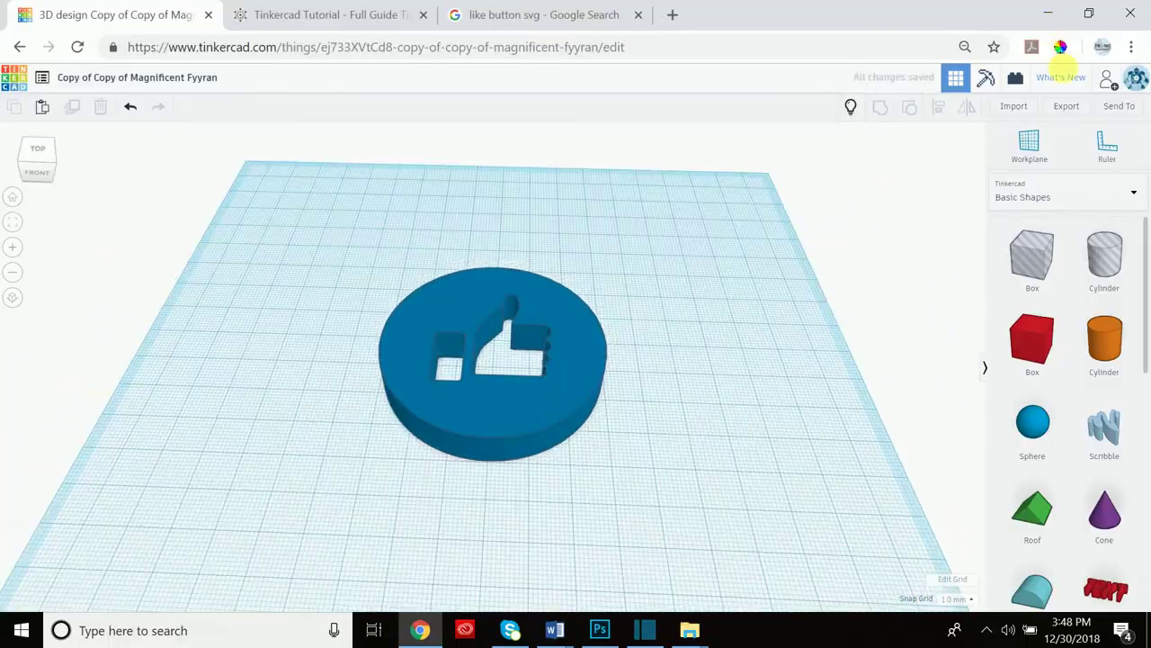
left_click(1027, 106)
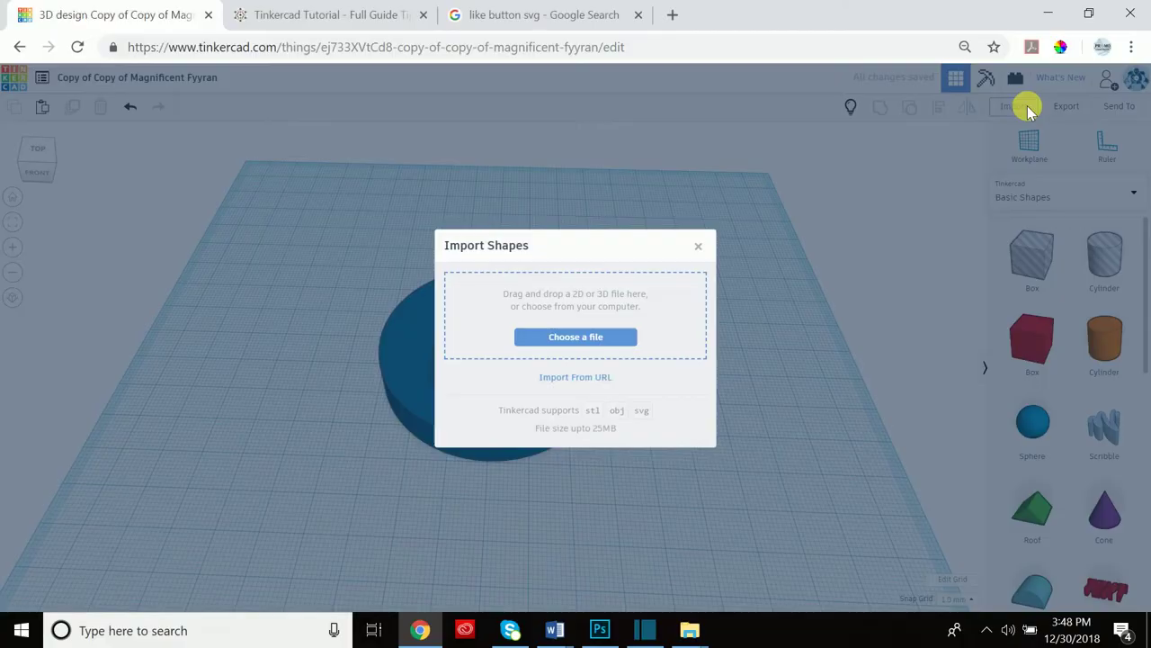
left_click(575, 379)
- Select the direct File URL of Facebook Like button.svg from its Wikimedia download details
left_click(544, 15)
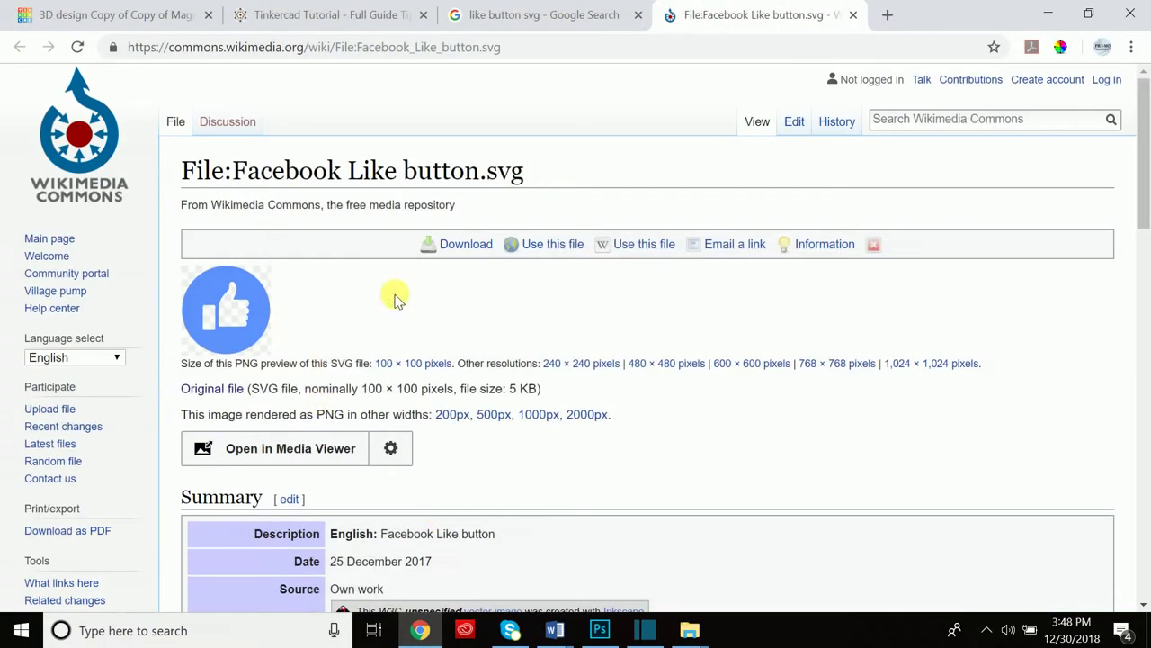
left_click(466, 245)
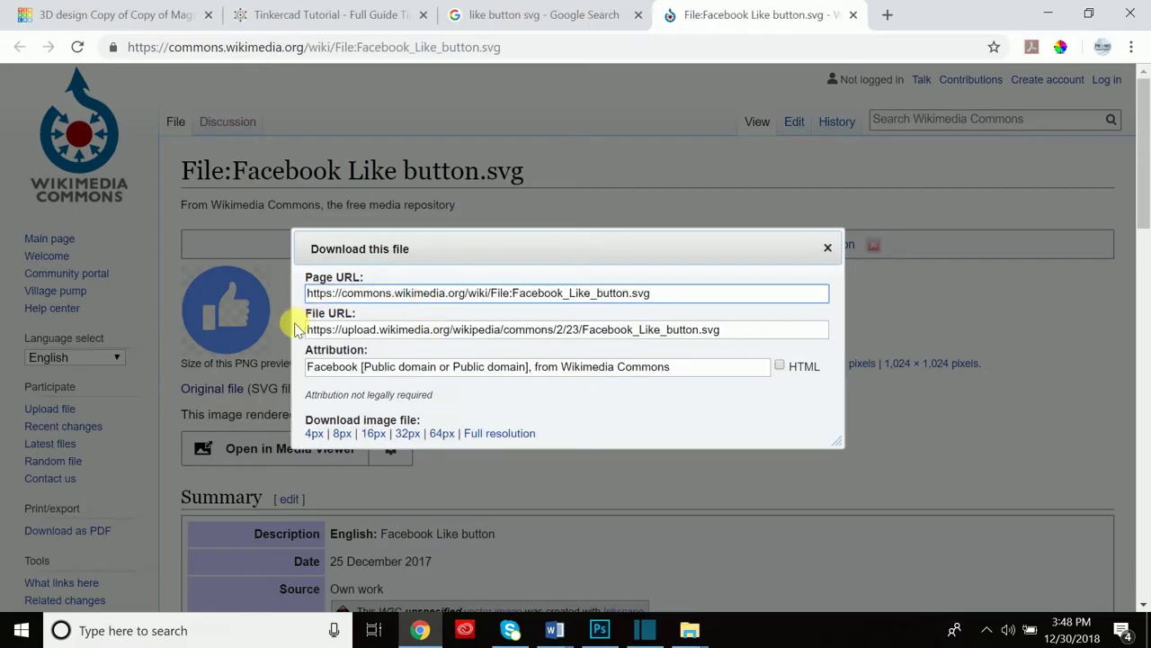
left_click(743, 329)
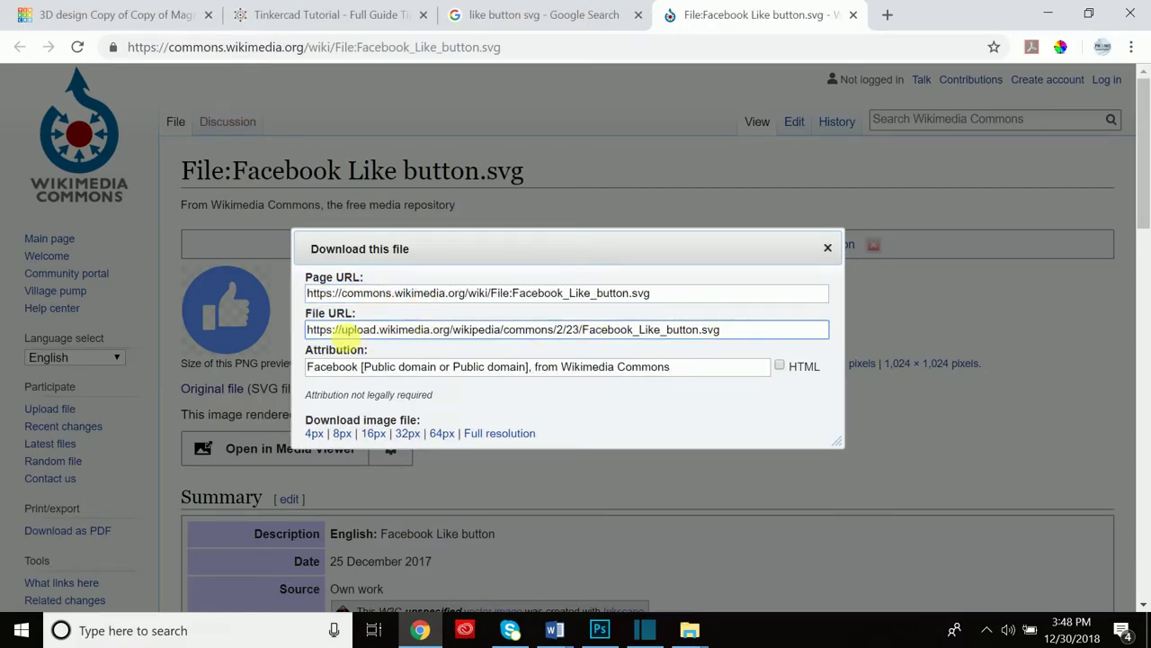
left_click_drag(317, 329, 639, 343)
key("ctrl+c")
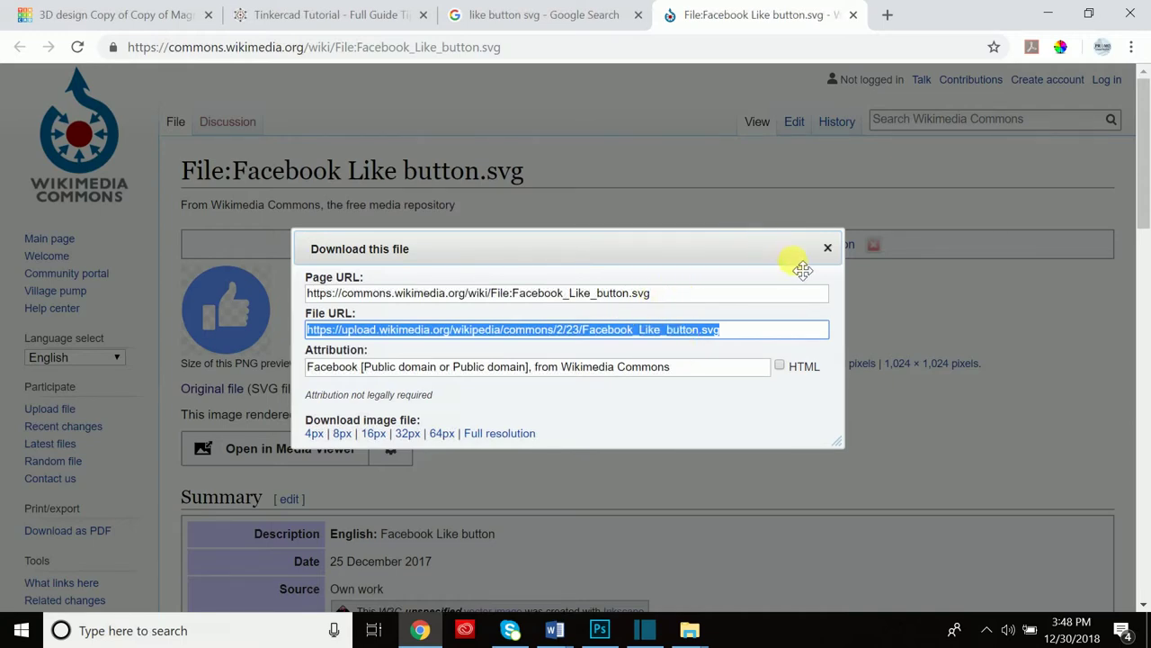
left_click(829, 248)
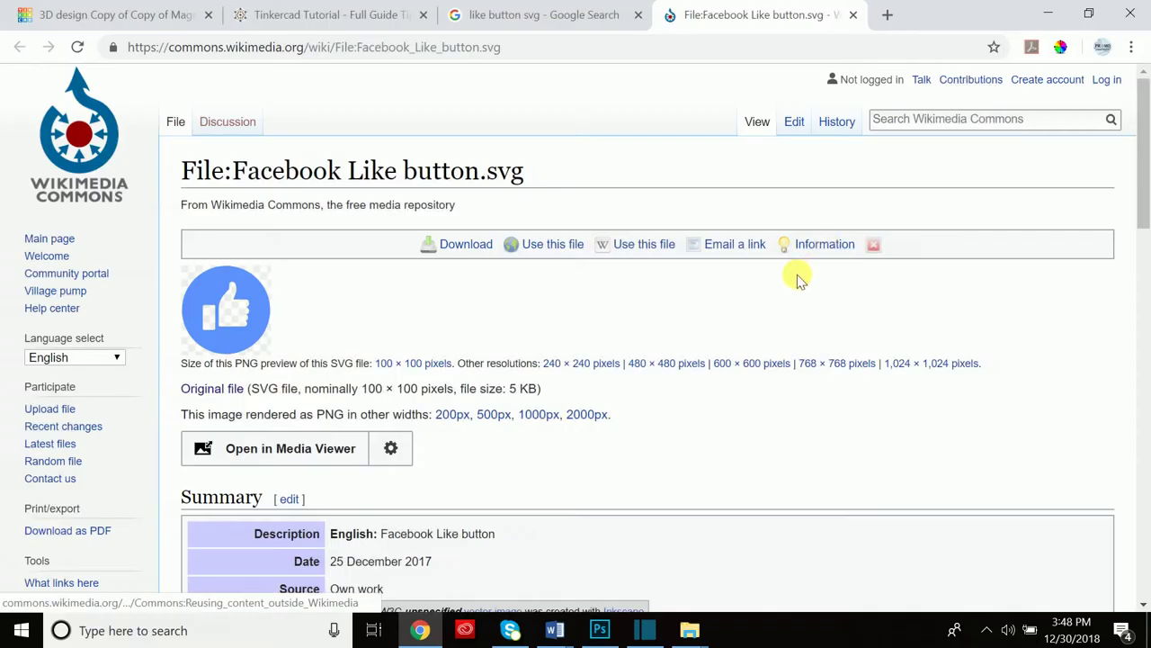
left_click(405, 13)
- Paste the like-button SVG address into Import from URL and try importing; it's rejected as 'Not a valid URL'
left_click(115, 13)
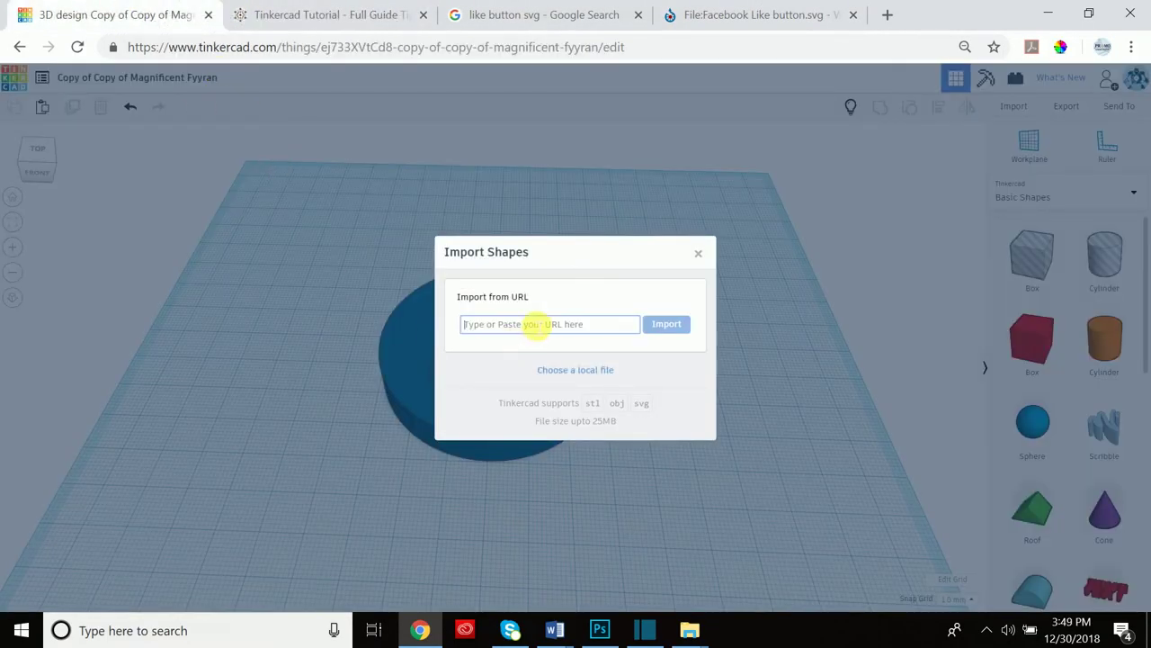
key("ctrl+v")
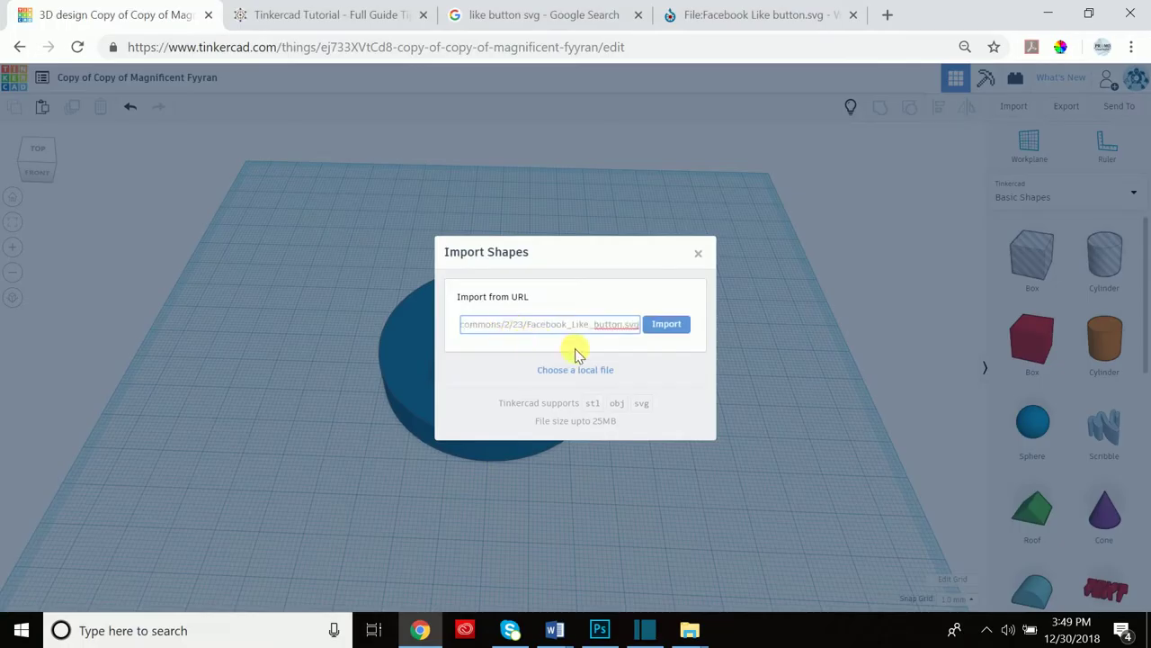
left_click(677, 326)
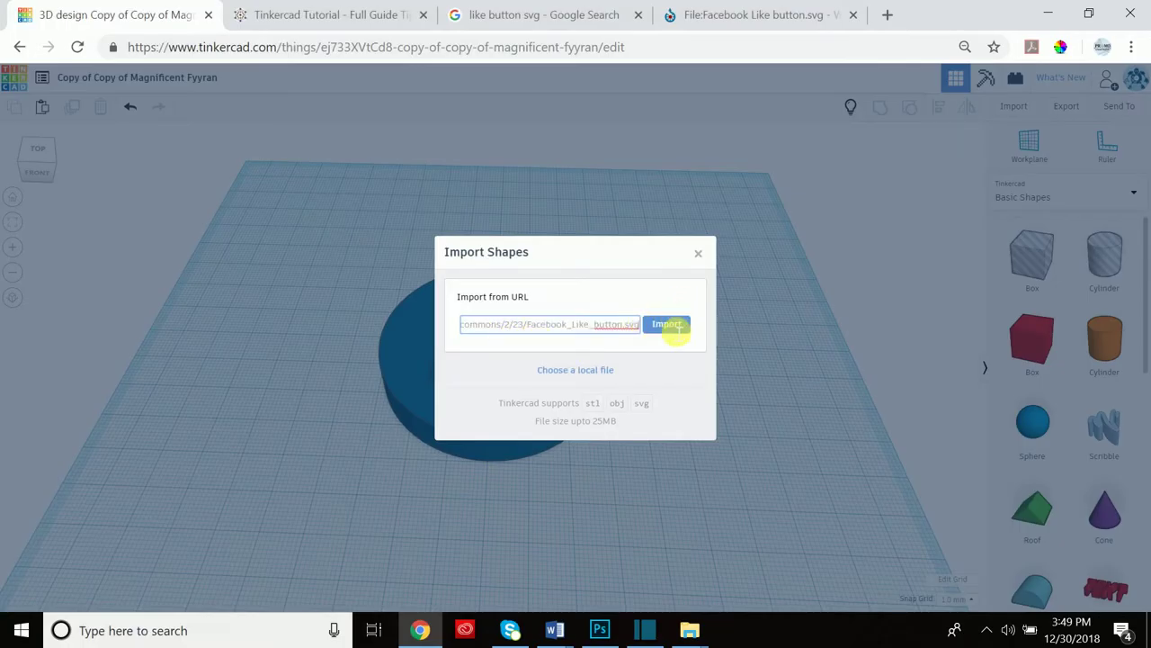
left_click(677, 326)
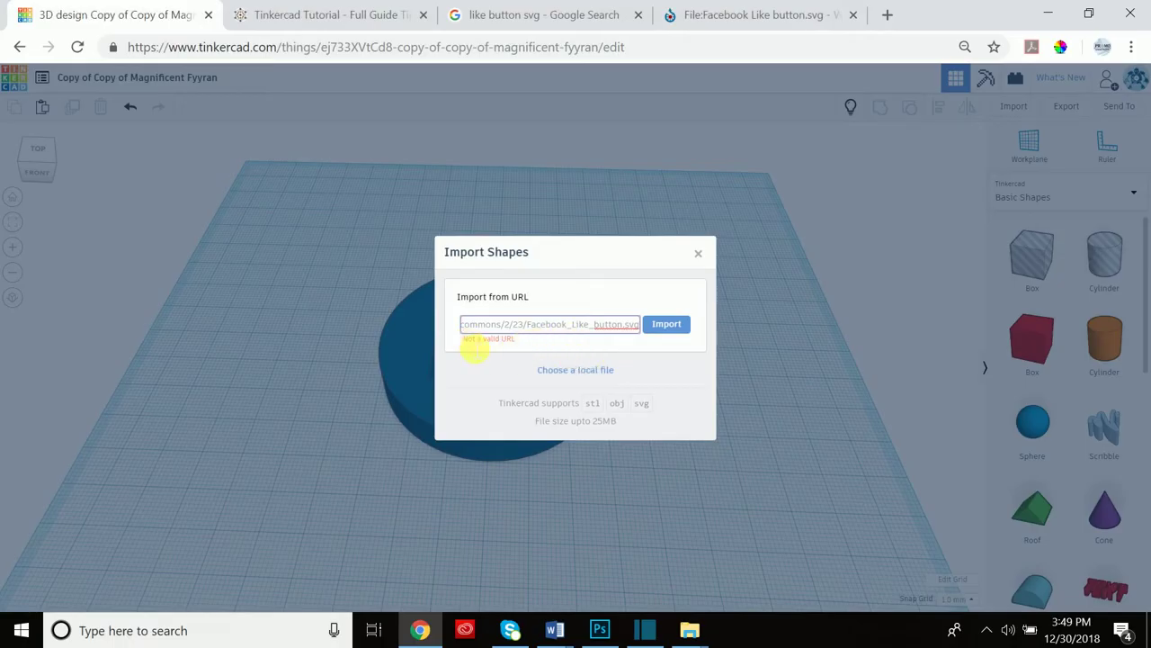
- Clear the rejected address and switch to choosing a local file instead
left_click_drag(522, 329, 376, 342)
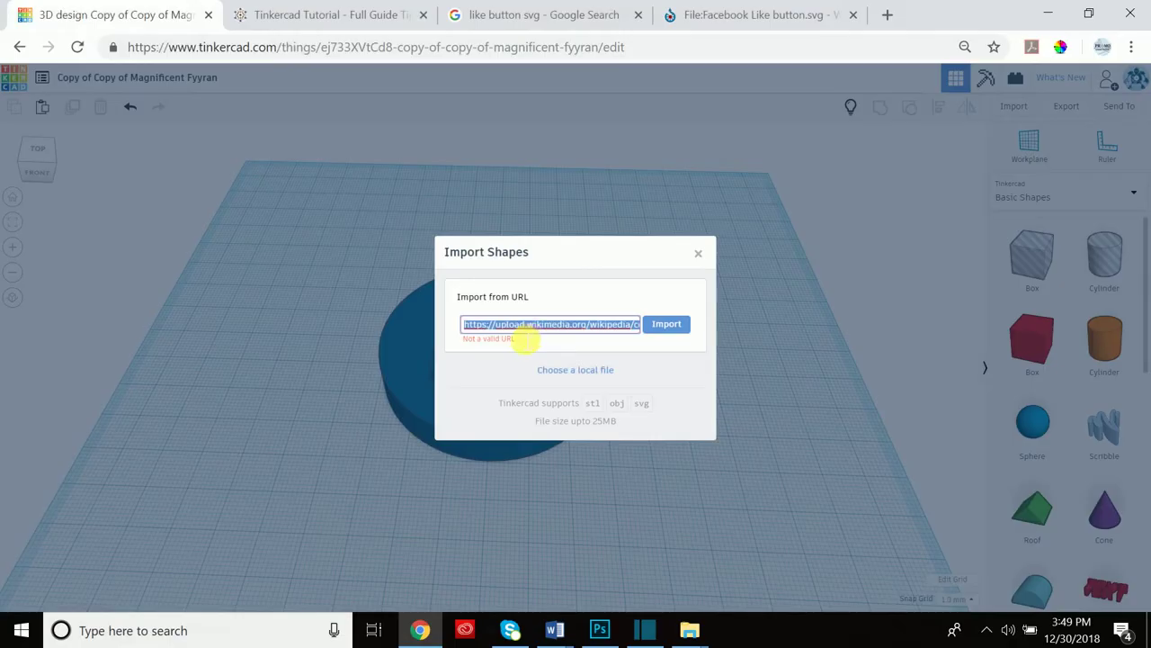
key("BackSpace")
left_click(577, 372)
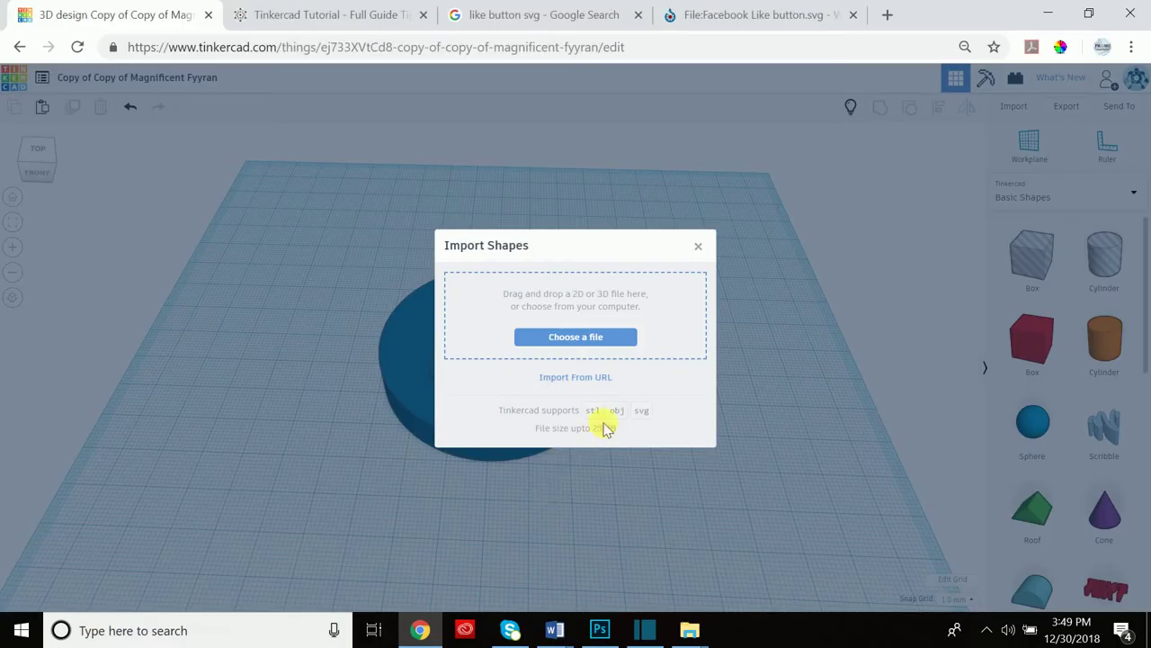
- Close the import window without importing and delete the blue thumbs-up disc
left_click(700, 247)
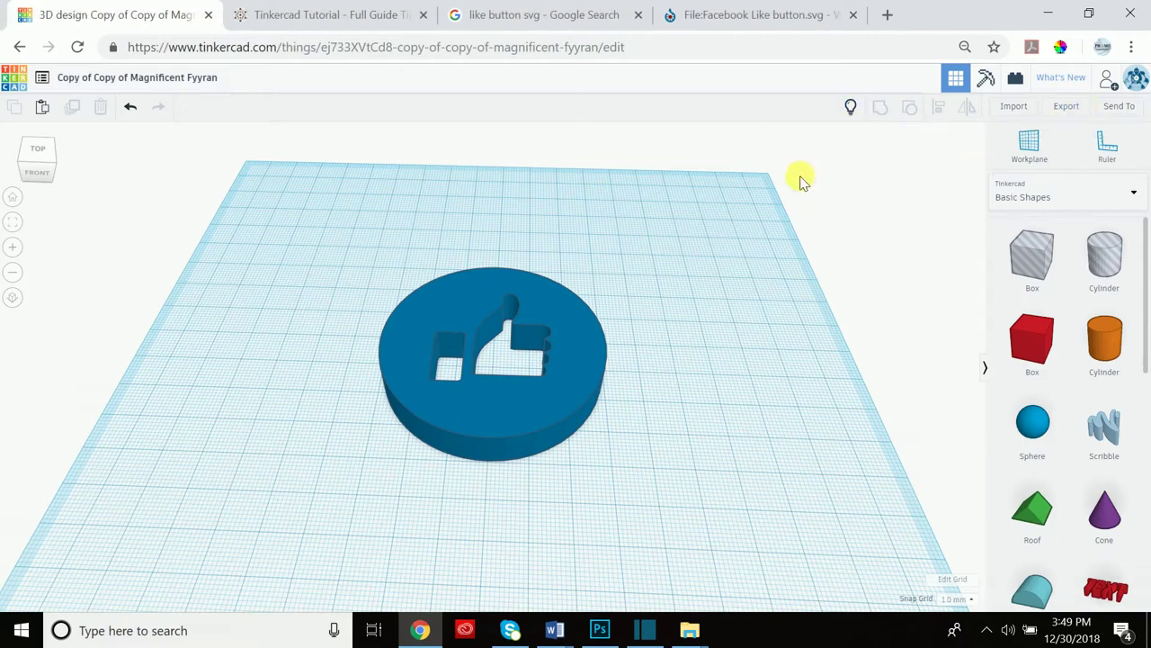
left_click(527, 412)
key("Delete")
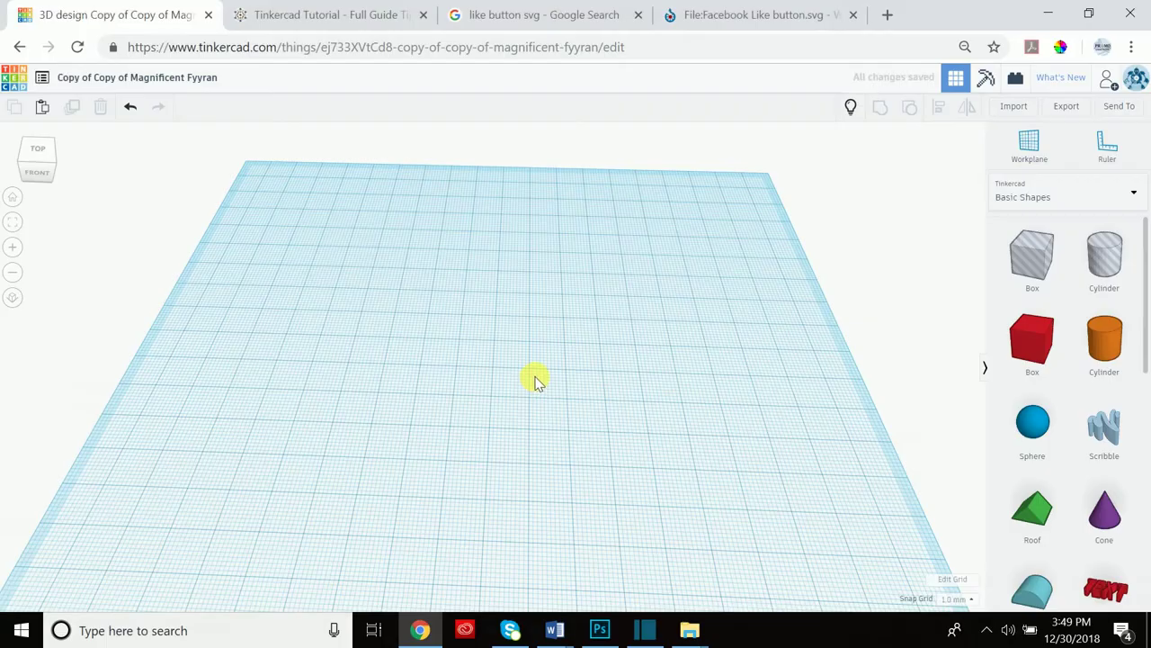
- Unhide the squirrel trophy, view it at an angle from Home, and select it
key("ctrl+shift+h")
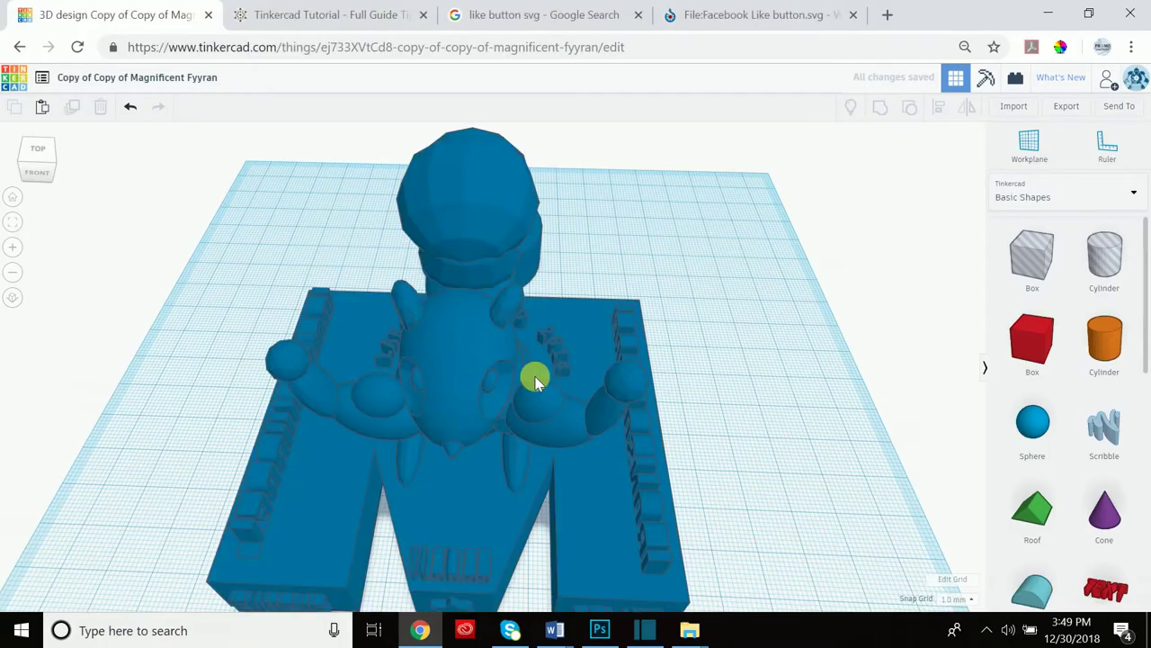
left_click(13, 196)
right_click_drag(506, 399, 455, 394)
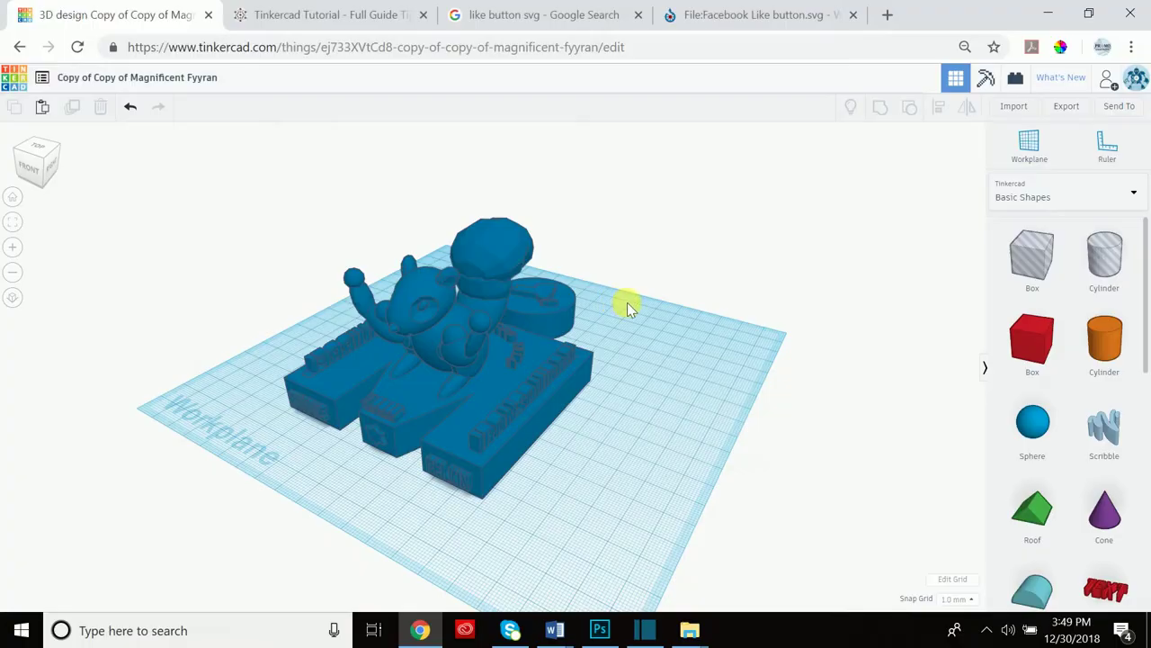
left_click(458, 324)
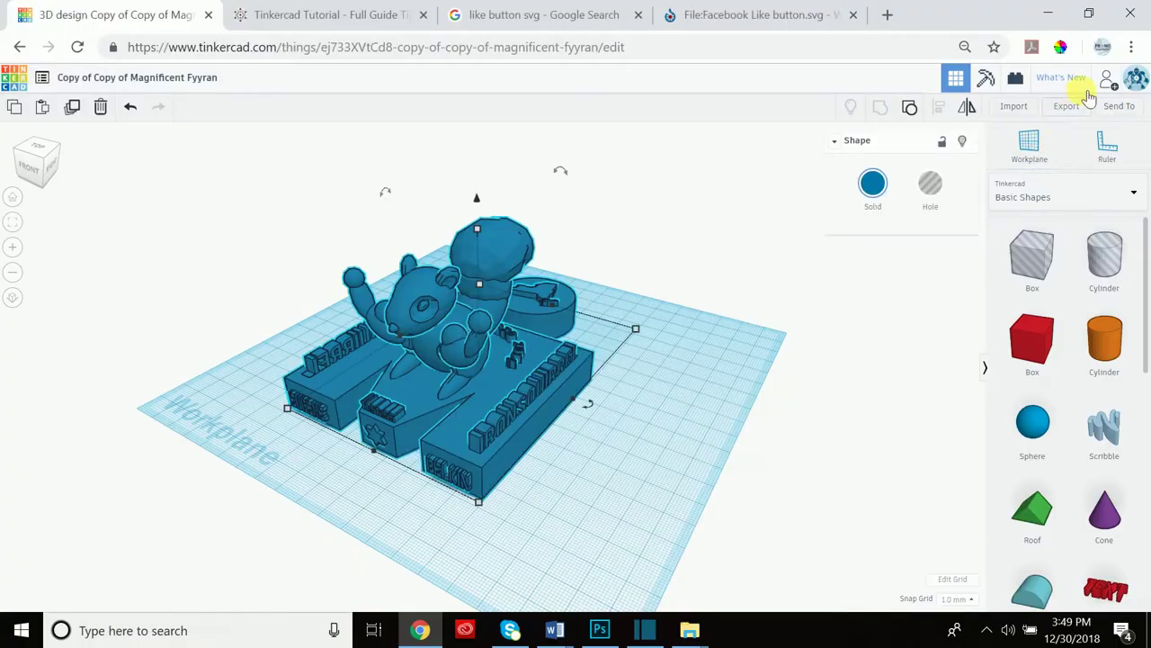
- Export only the selected trophy as an .OBJ file
left_click(1064, 107)
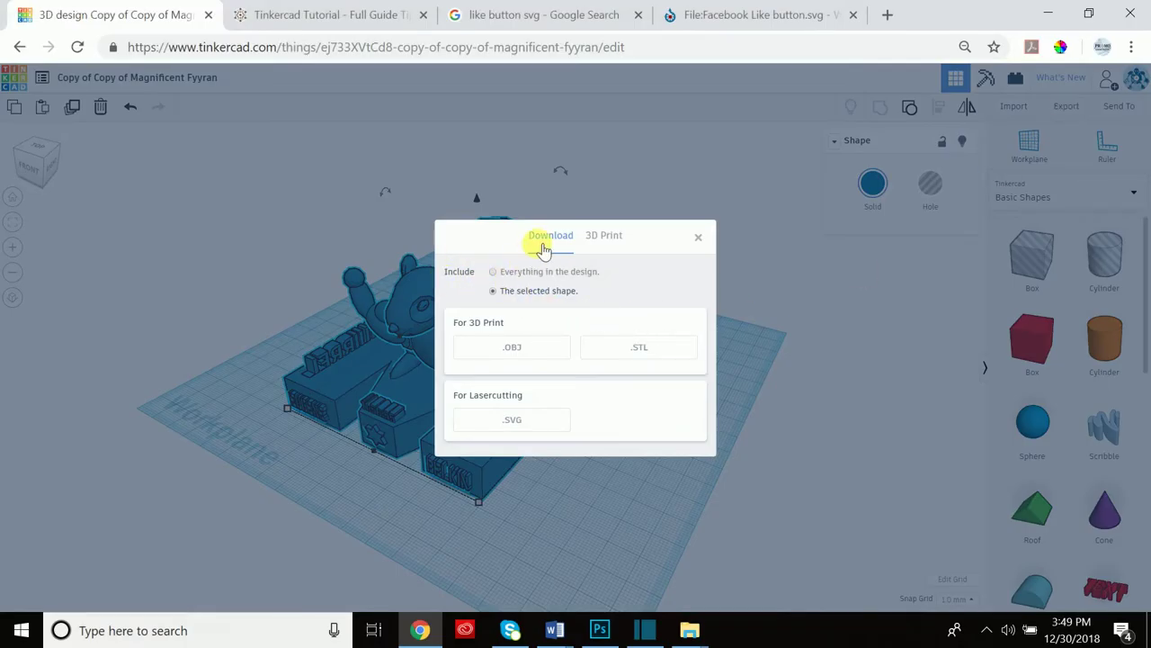
left_click(494, 272)
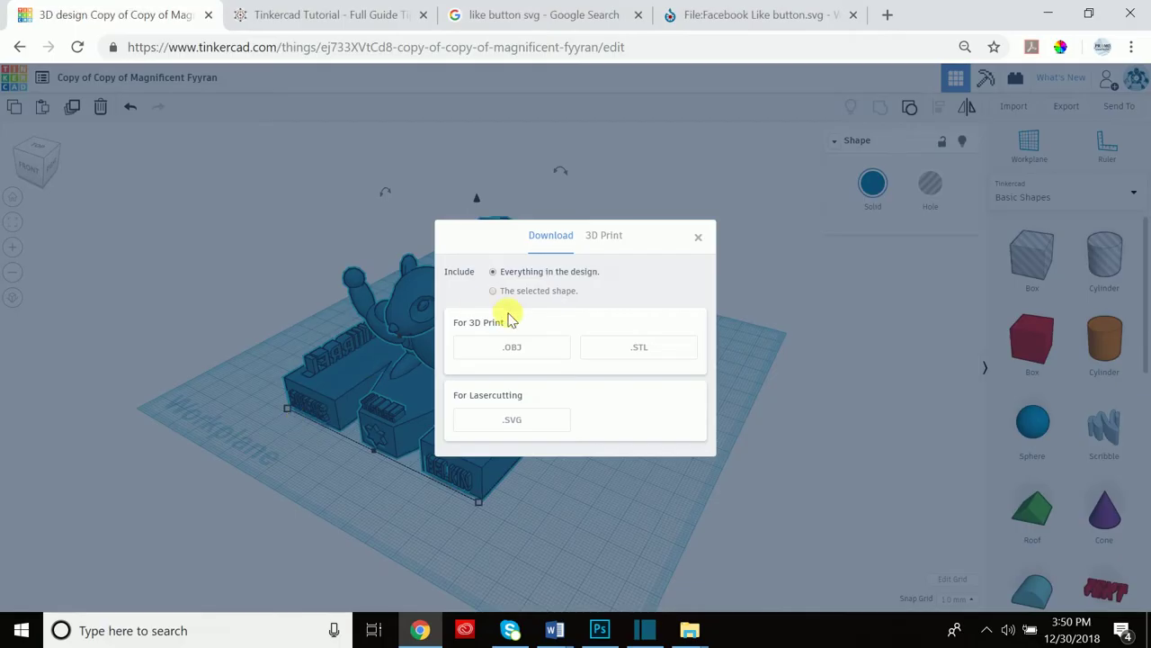
left_click(494, 291)
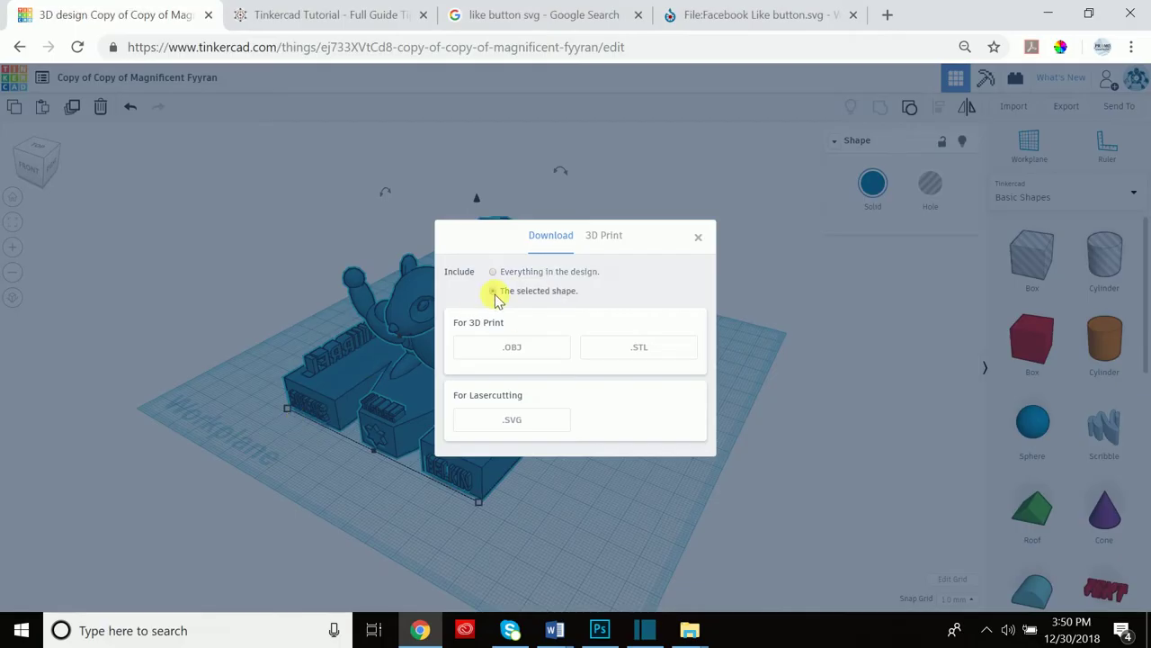
left_click(512, 350)
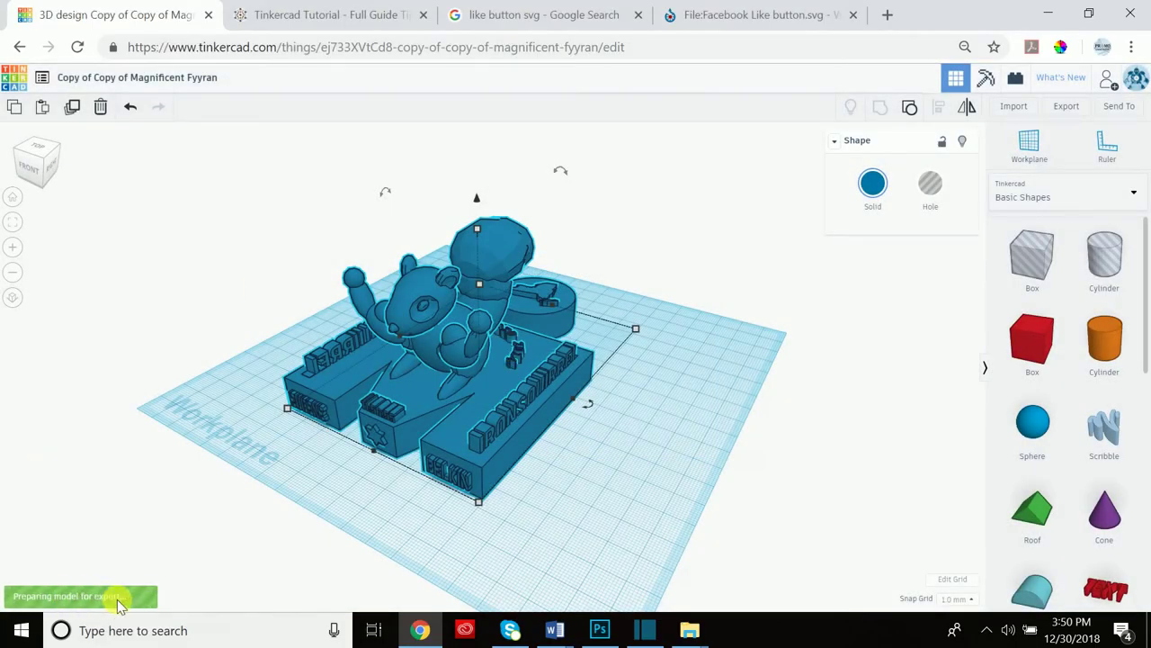
- Export the selected trophy again as an .SVG for laser cutting
left_click(1067, 105)
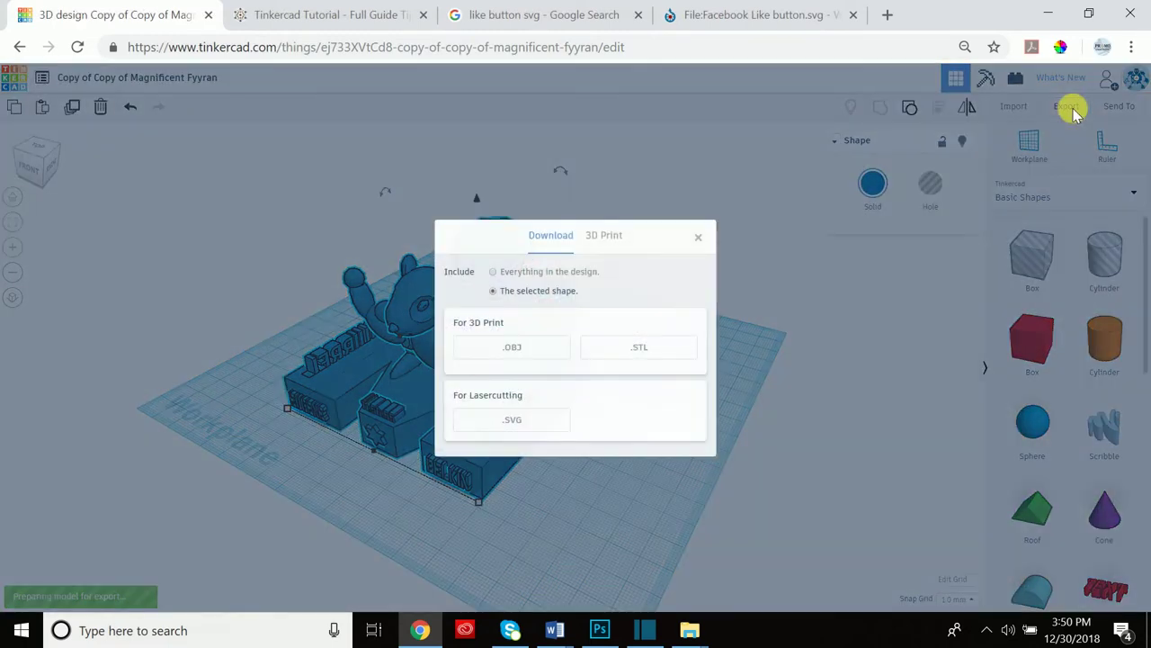
left_click(472, 409)
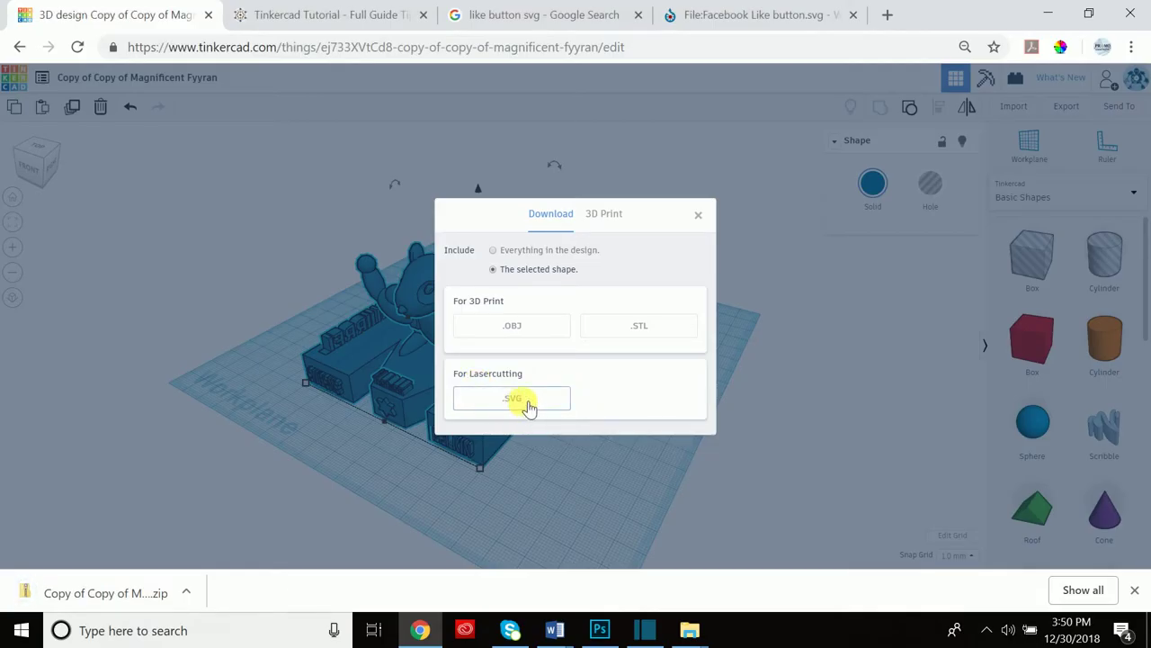
left_click(506, 402)
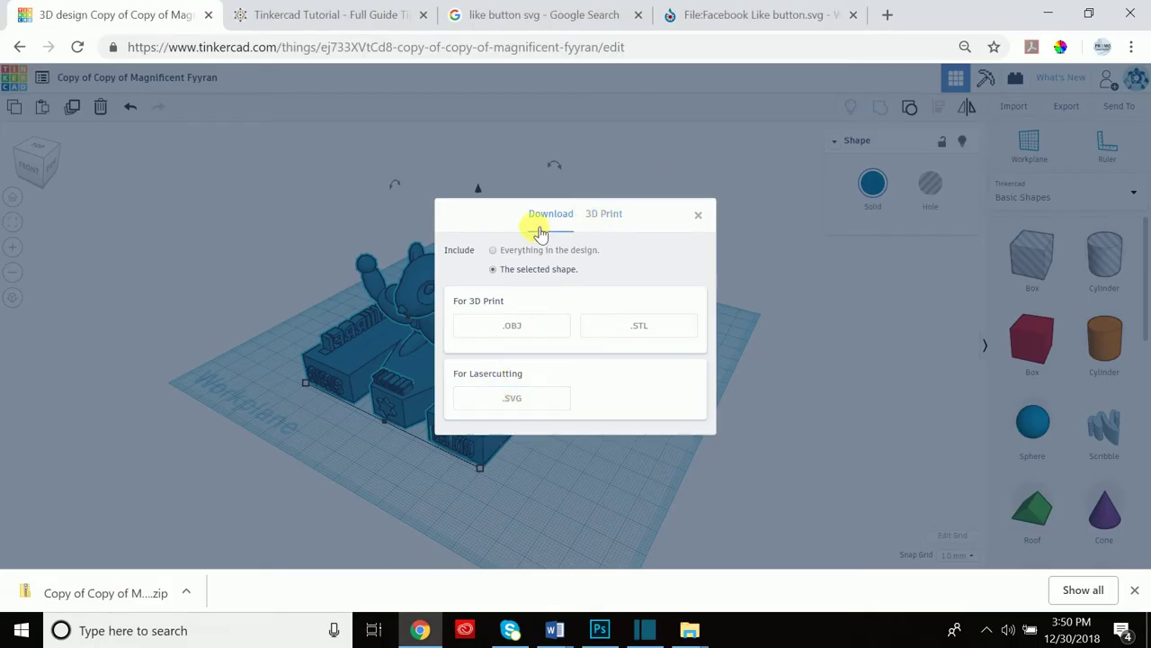
- Review the 3D Print printer services in the export window, then close it
left_click(606, 214)
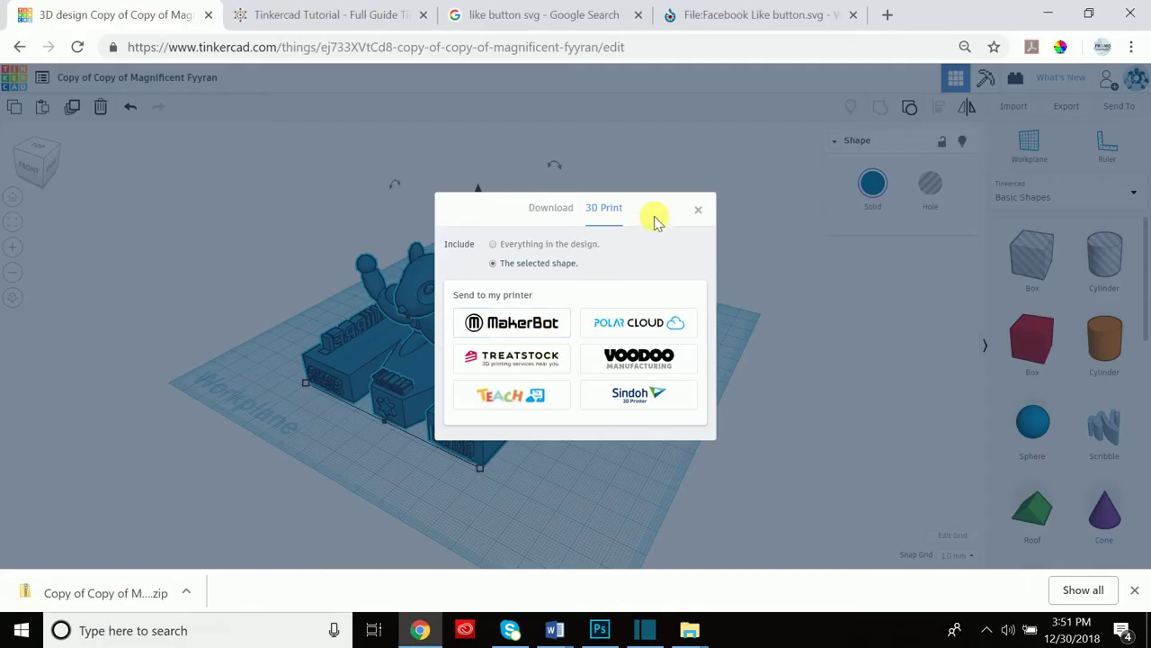
left_click(698, 212)
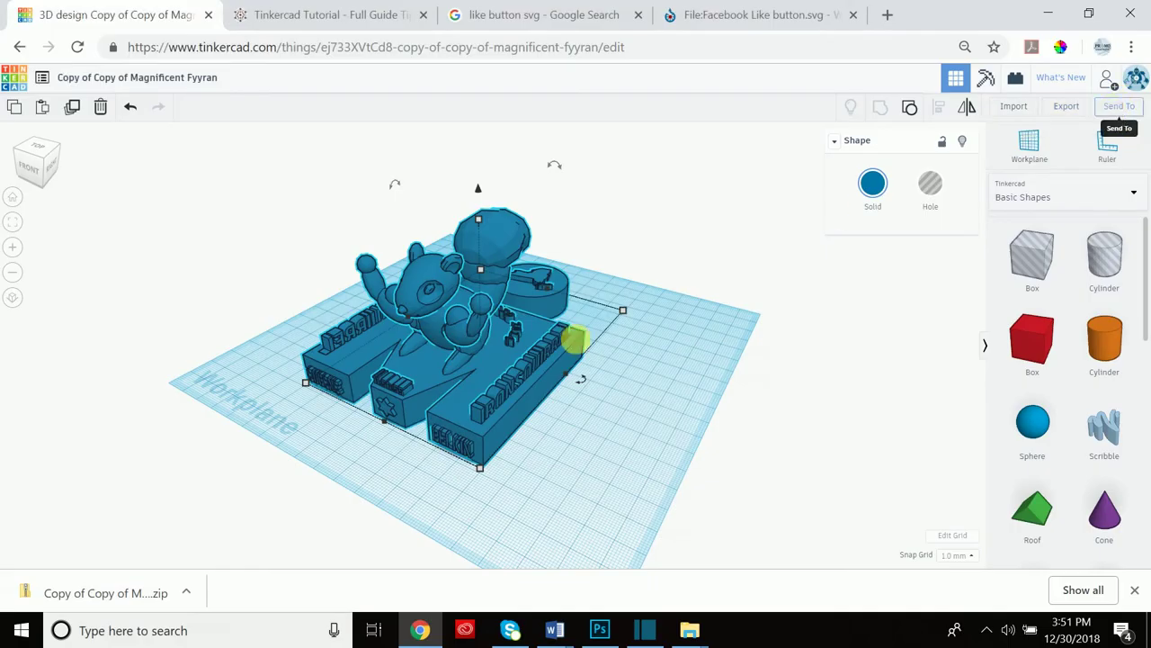
- Deselect the trophy and open Send To, showing Fusion 360, Thingiverse and MyMiniFactory destinations
left_click(720, 358)
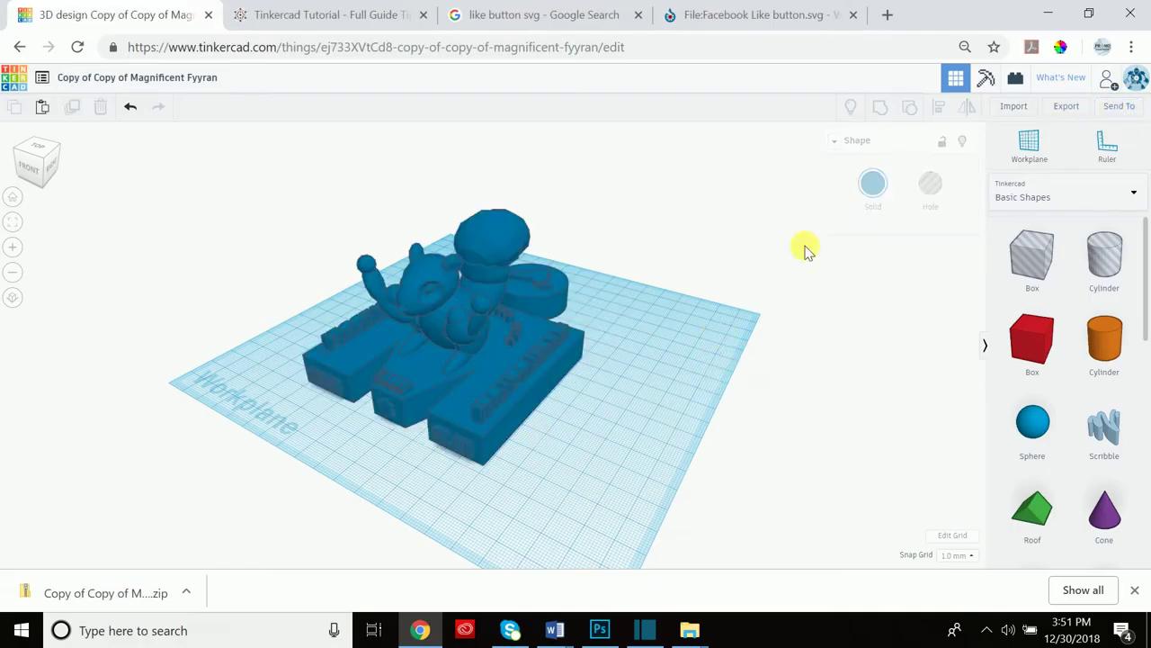
left_click(1132, 105)
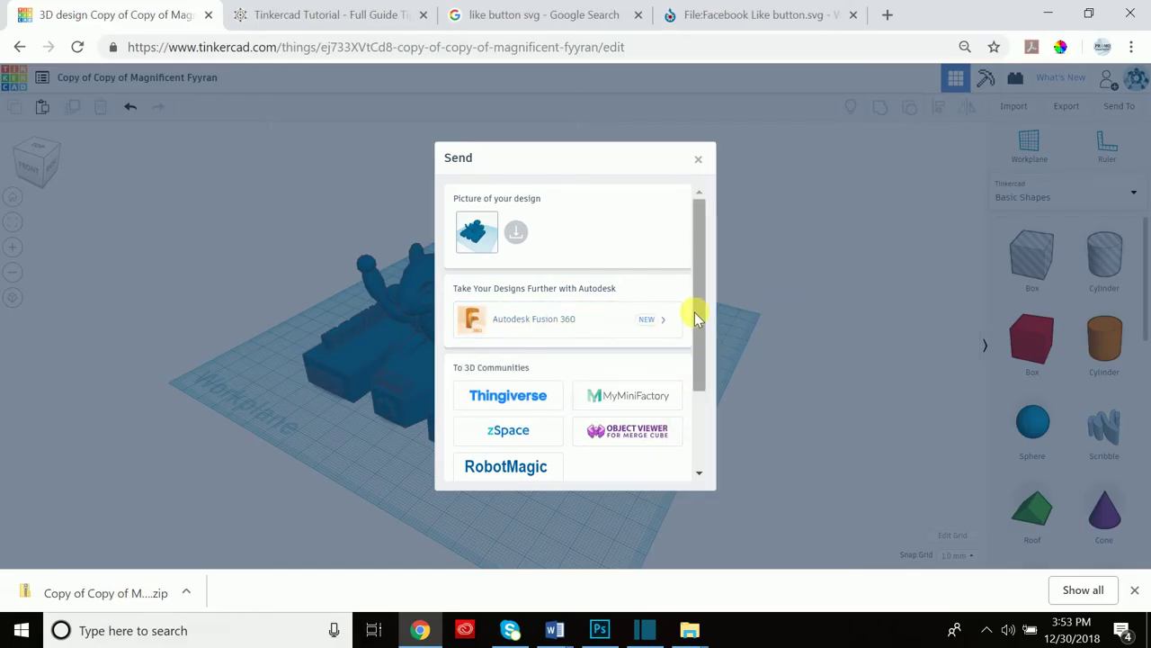
scroll(700, 315, "down", 2)
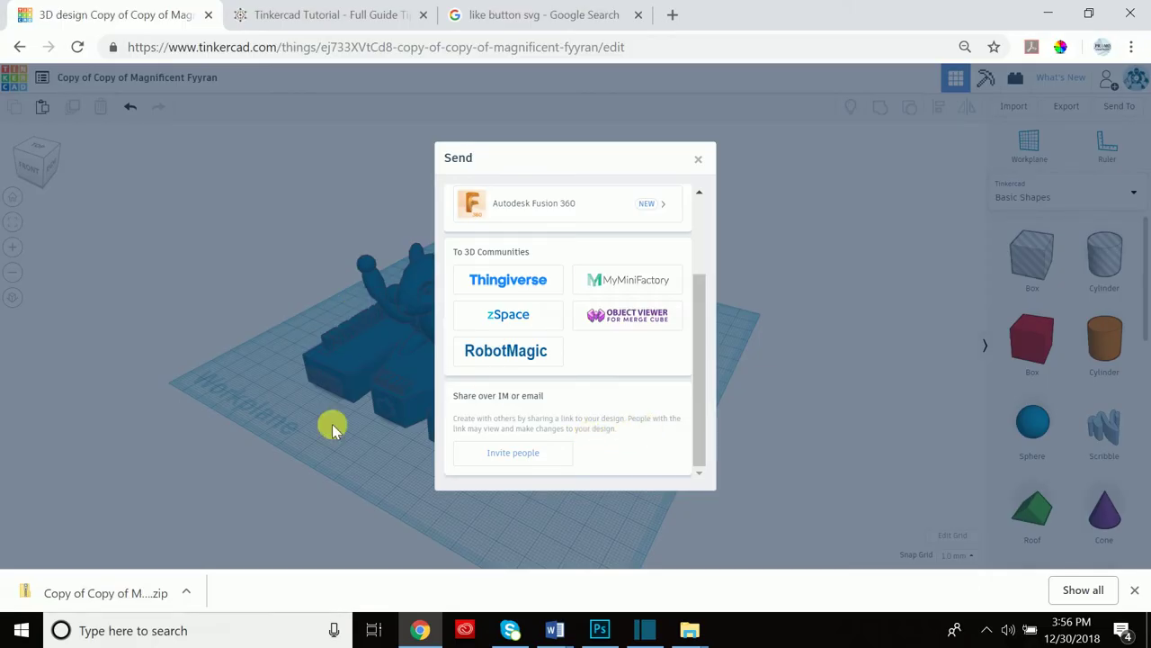
- Open Collaborate via Invite people, then reopen it from the user icon to copy the share link
left_click(531, 460)
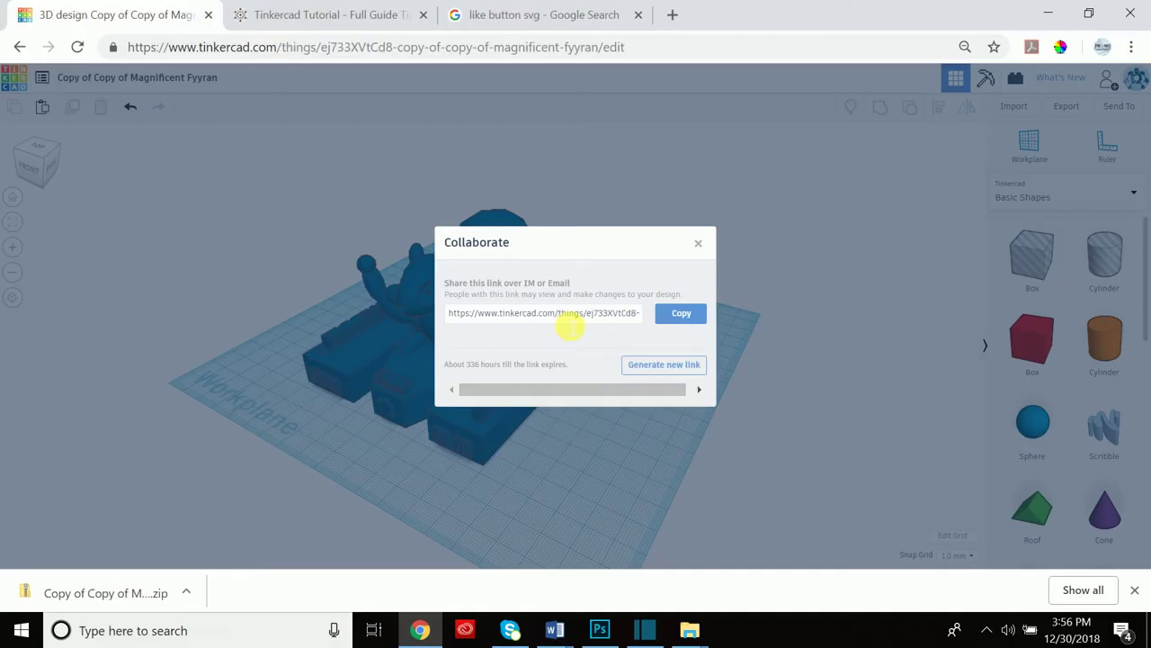
left_click(685, 312)
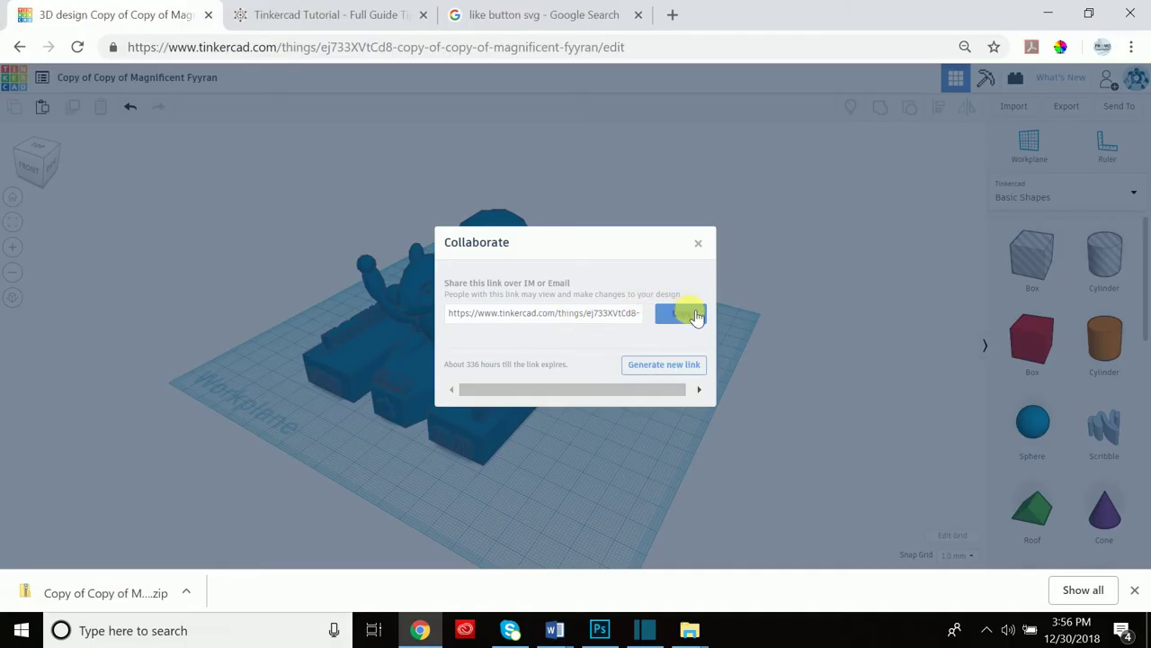
left_click(699, 244)
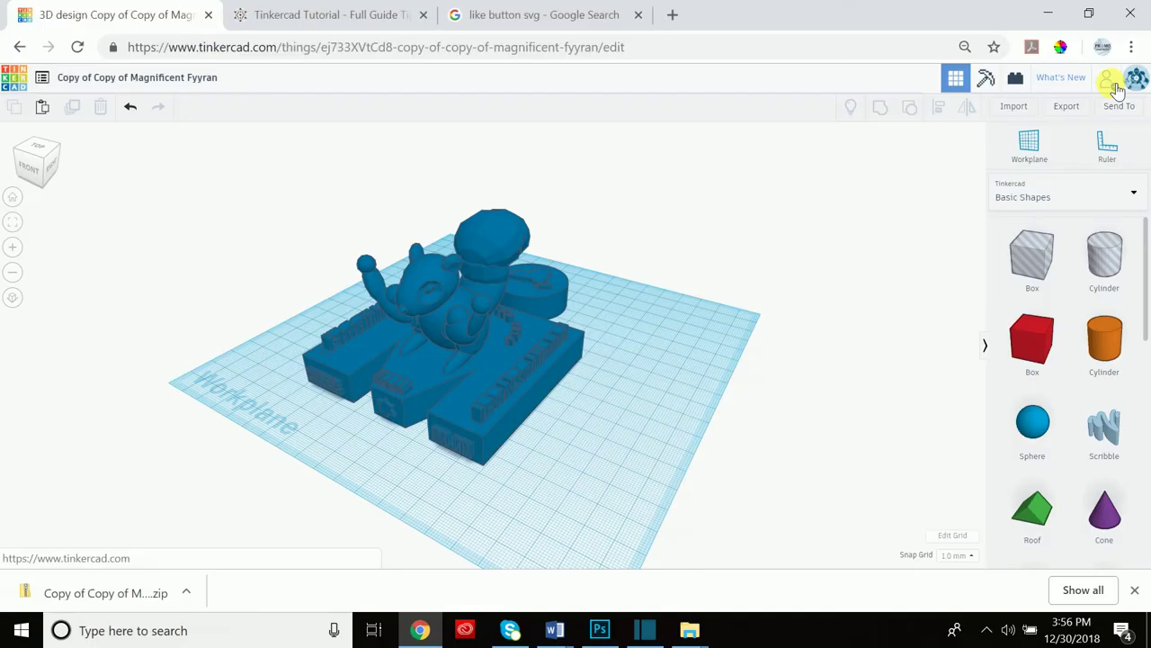
left_click(1113, 85)
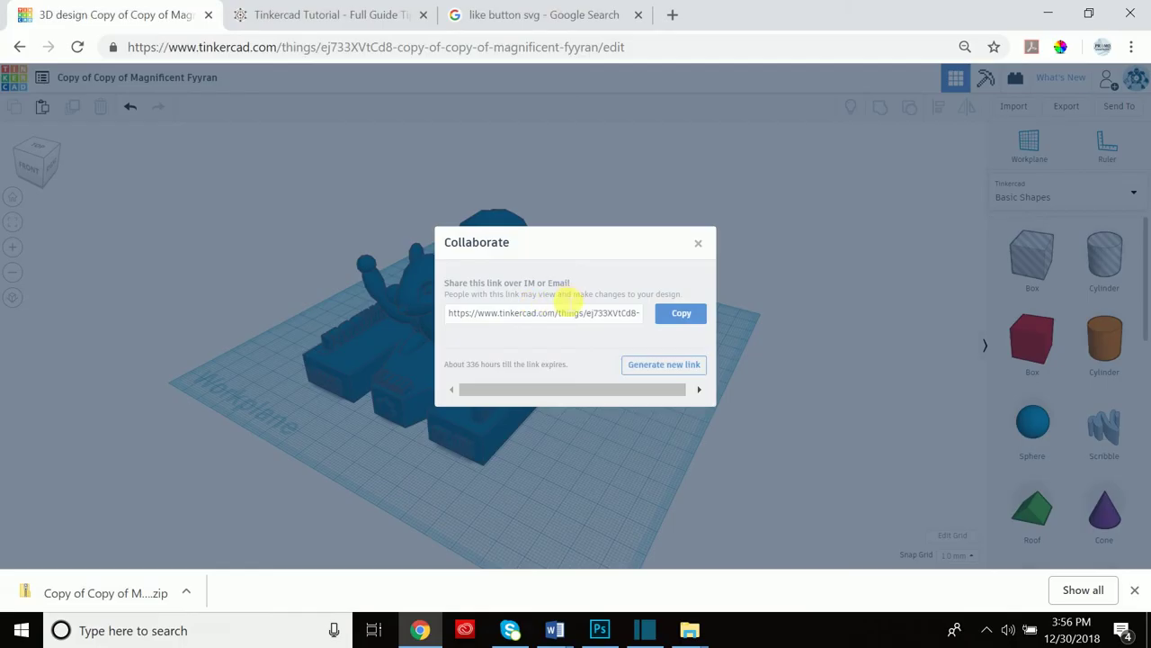
left_click(677, 317)
left_click(698, 243)
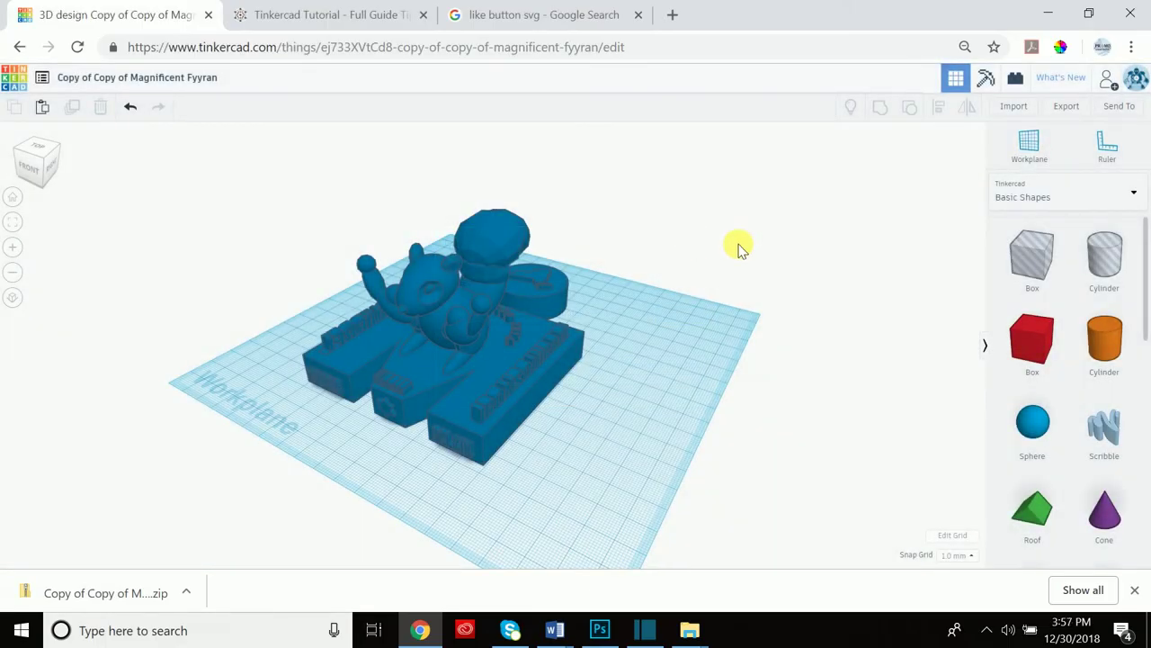